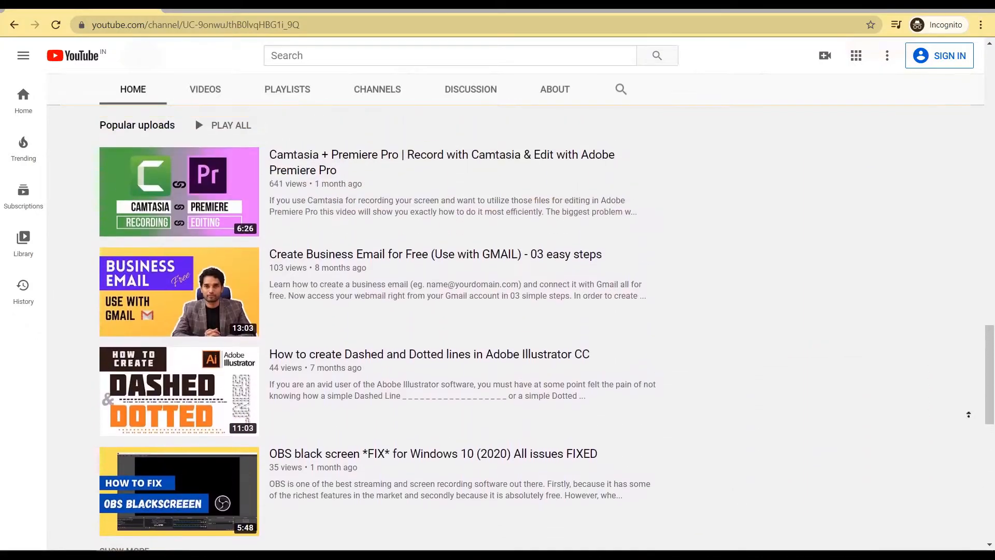
Step: Browse the uploaded videos of The Binary IQ channel
scroll(969, 414, up, 10)
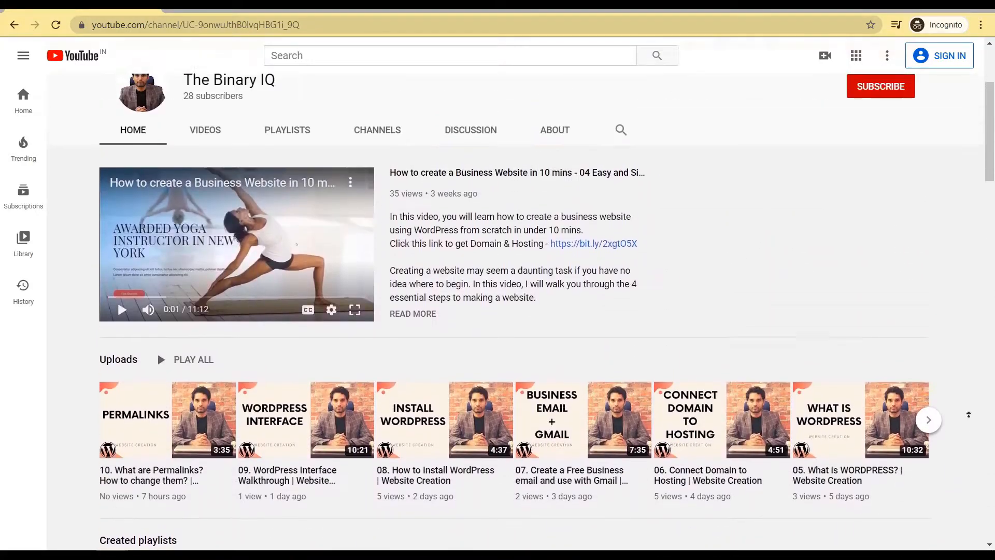
click(219, 309)
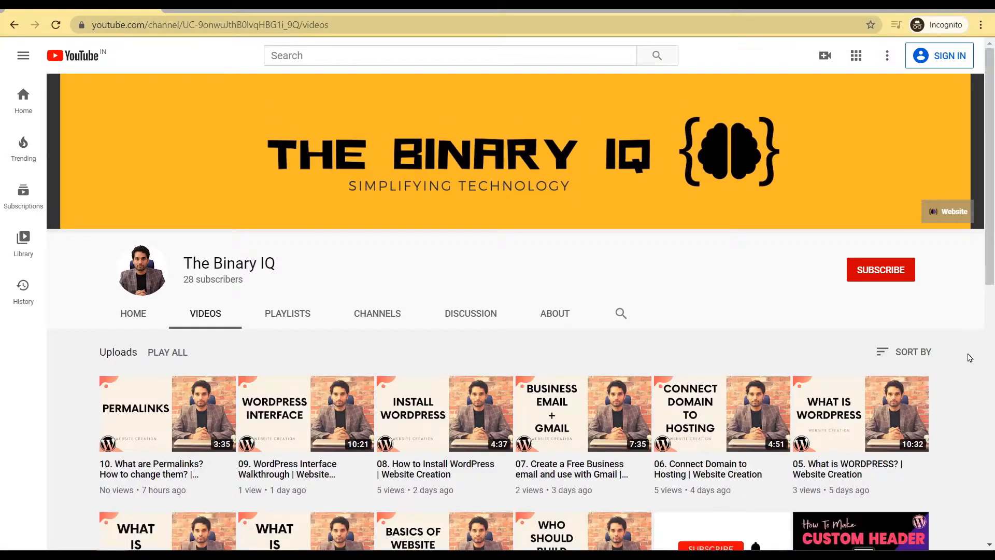
scroll(969, 372, down, 6)
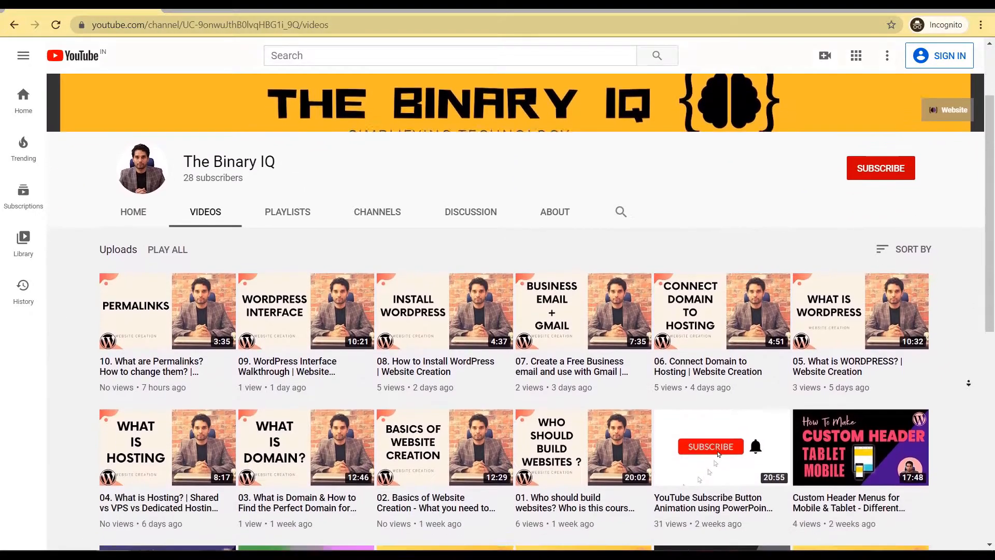
scroll(970, 396, down, 6)
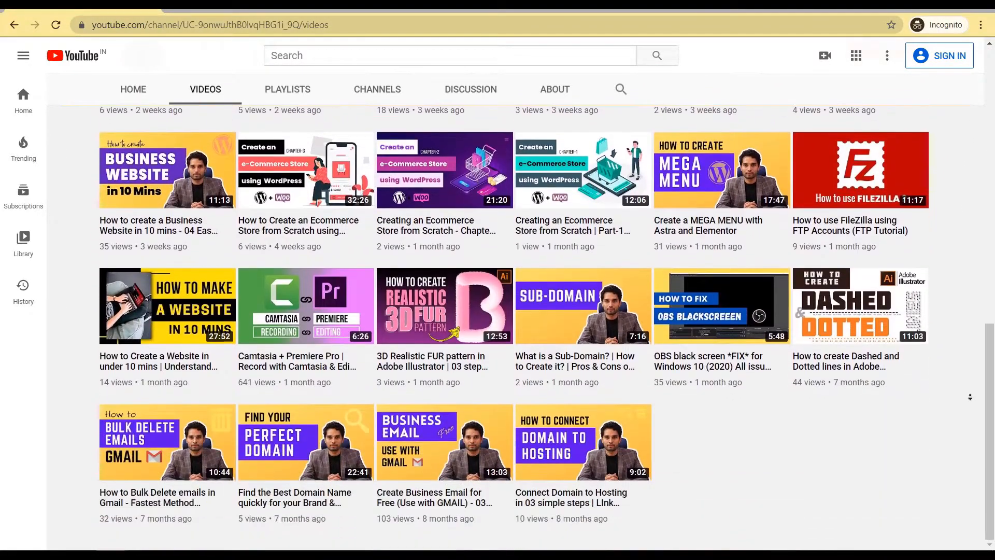
scroll(970, 391, up, 15)
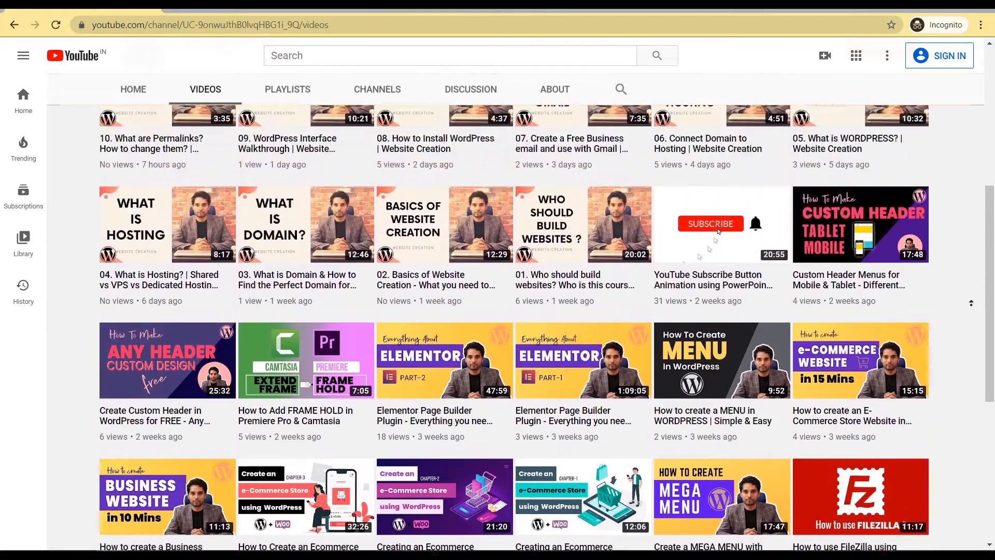
scroll(971, 302, up, 3)
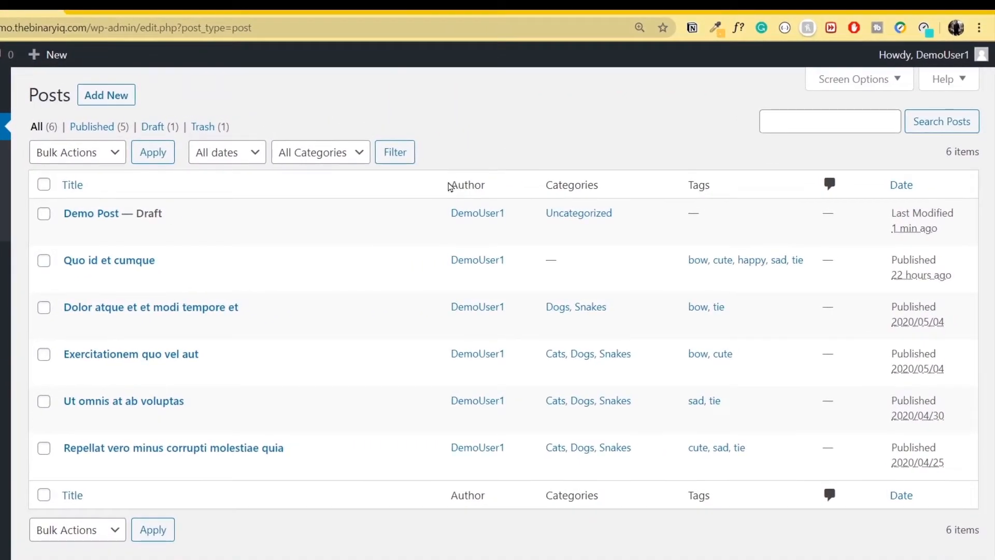
Step: Examine the Author, Categories and Tags columns in the WordPress posts list
drag(448, 184, 485, 188)
drag(551, 188, 590, 194)
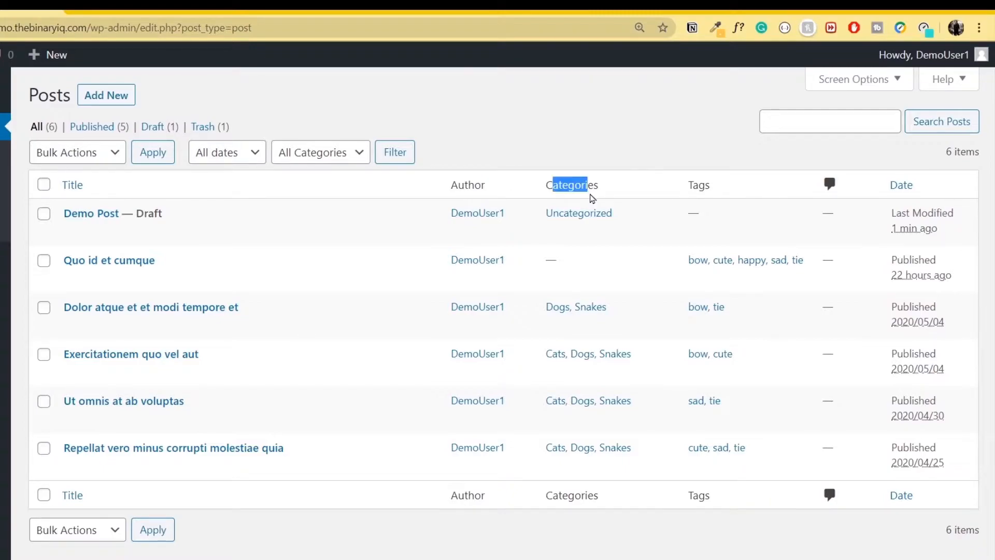
drag(685, 186, 712, 188)
click(703, 152)
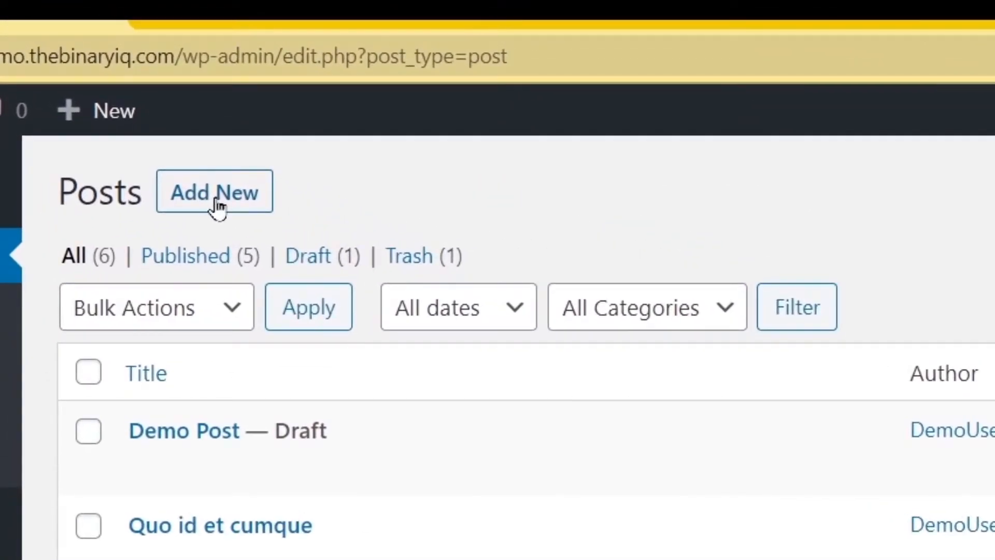
Step: Open the editor for a new post in a separate browser tab
click(217, 201)
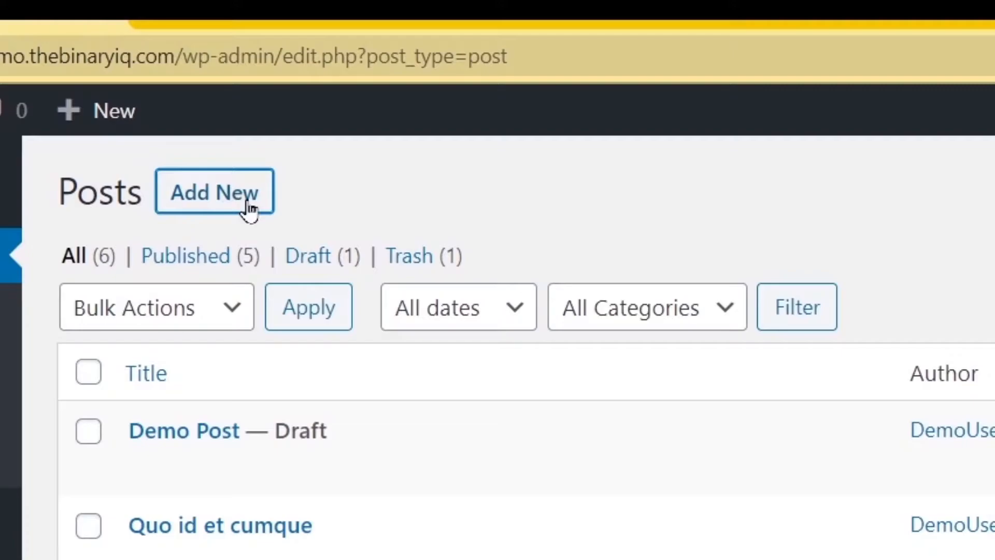
right_click(248, 203)
click(358, 226)
Step: Go to the list of all pages and start a new page with its title field active
mouse_move(60, 264)
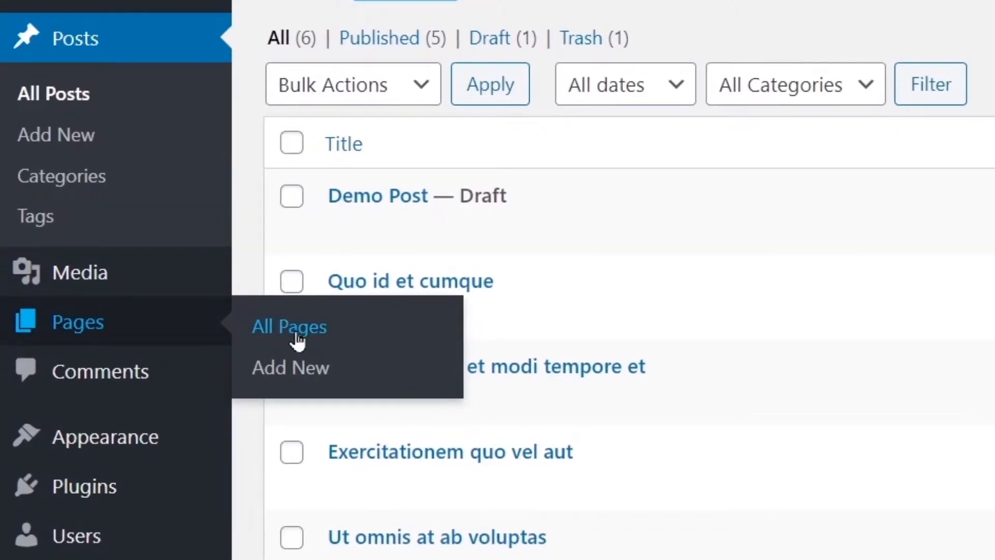
click(298, 332)
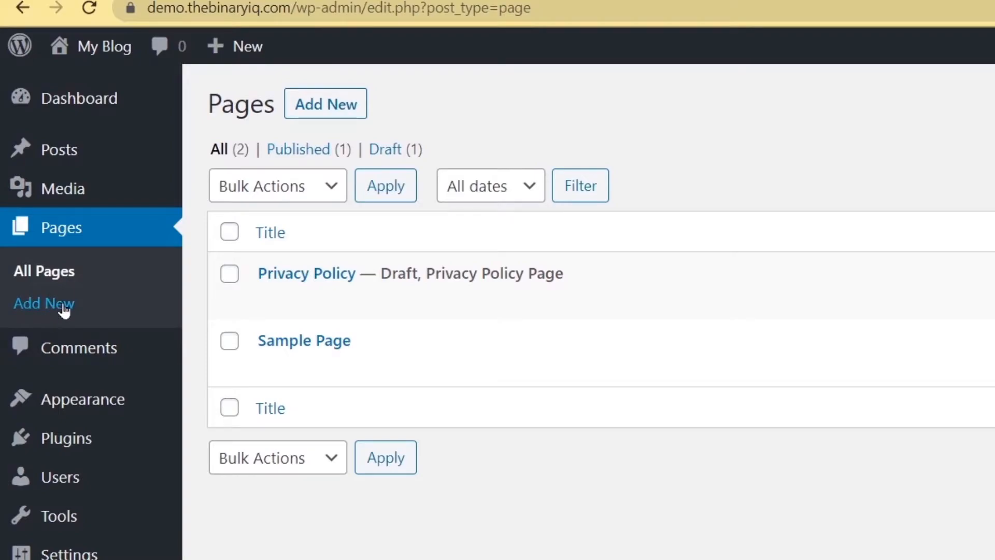
mouse_move(245, 61)
click(331, 118)
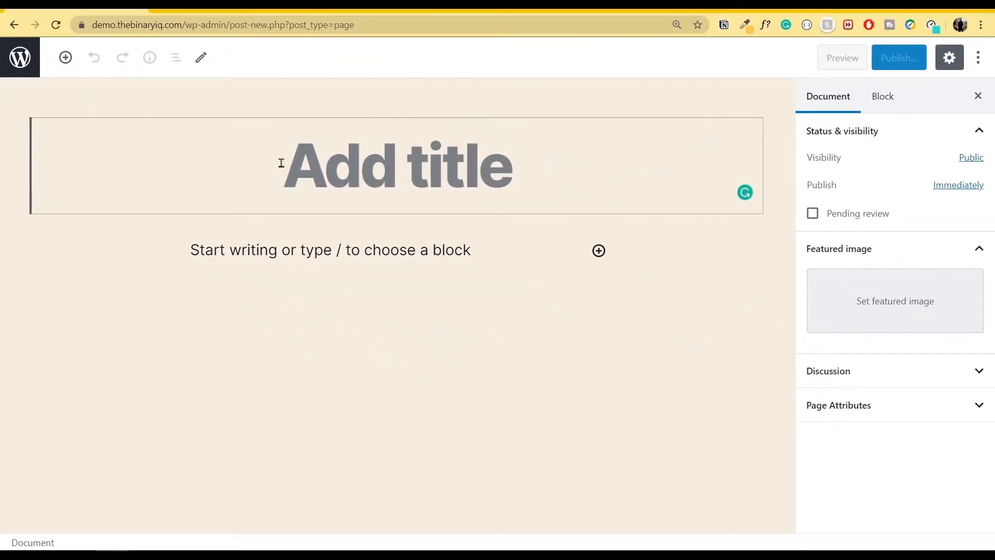
click(381, 175)
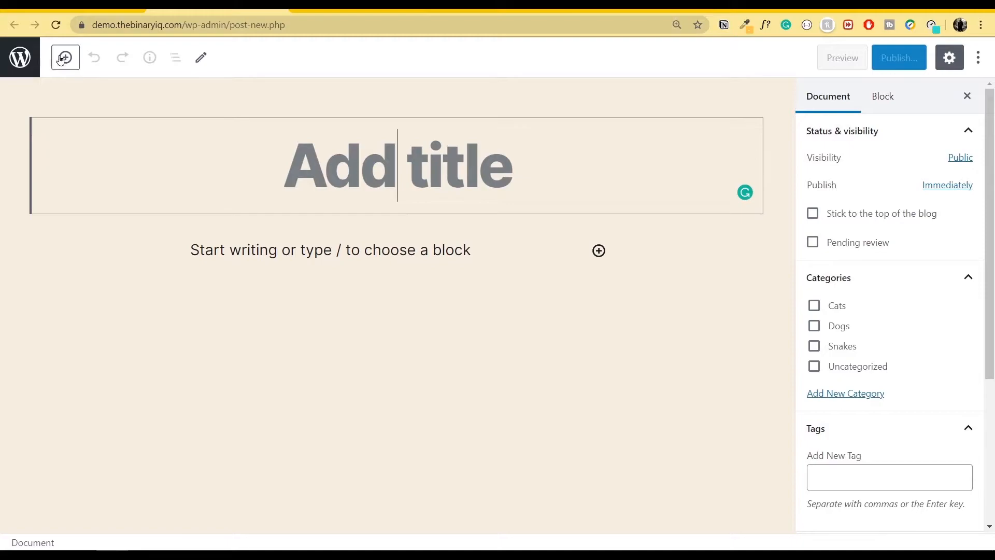
Step: Compare the new page's document settings with the new post's, collapsing the page's Status & visibility and Featured image sections
click(84, 9)
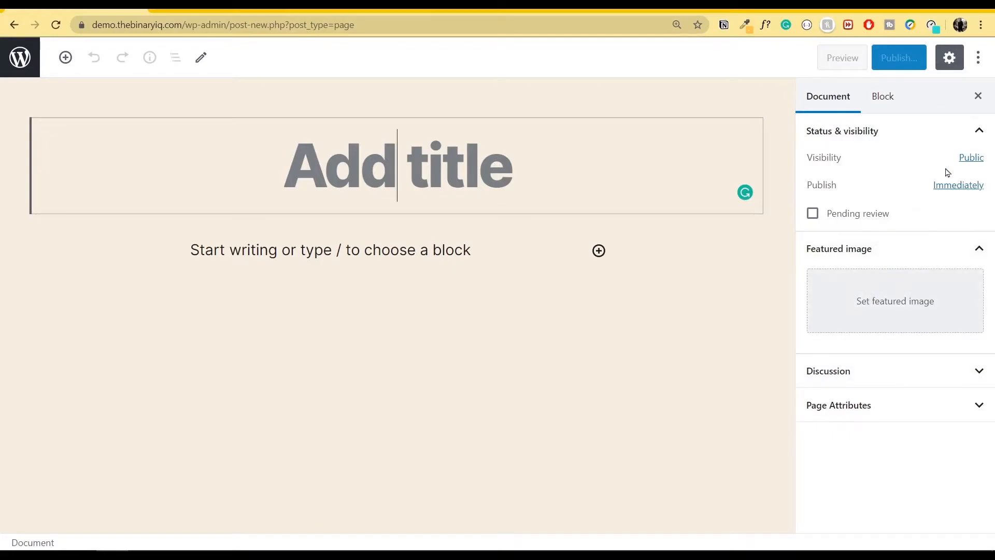
click(979, 131)
click(974, 170)
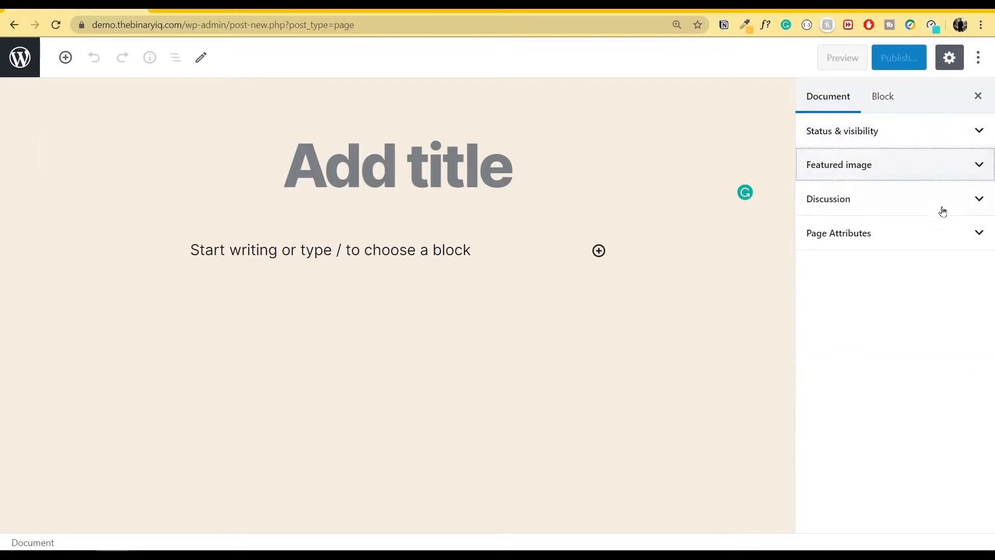
click(218, 9)
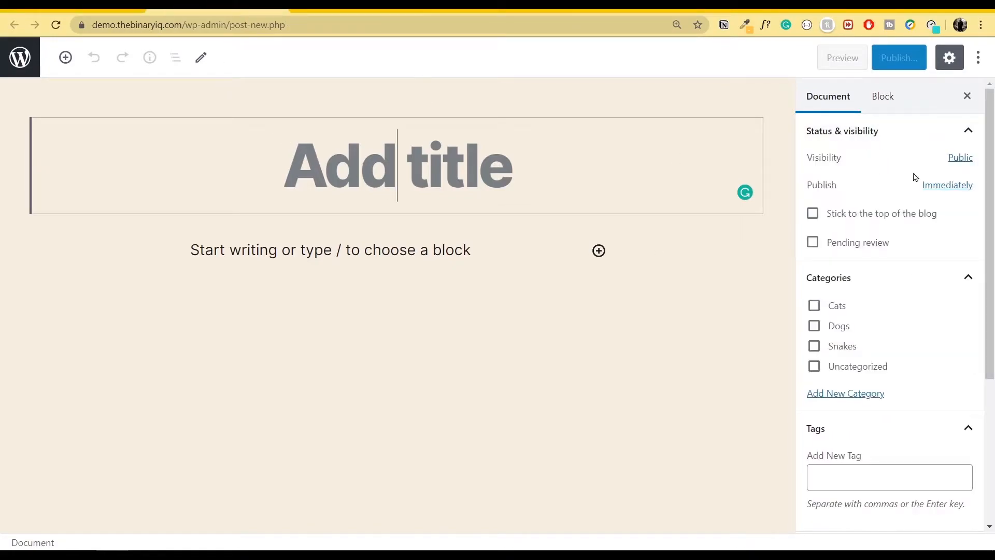
click(971, 137)
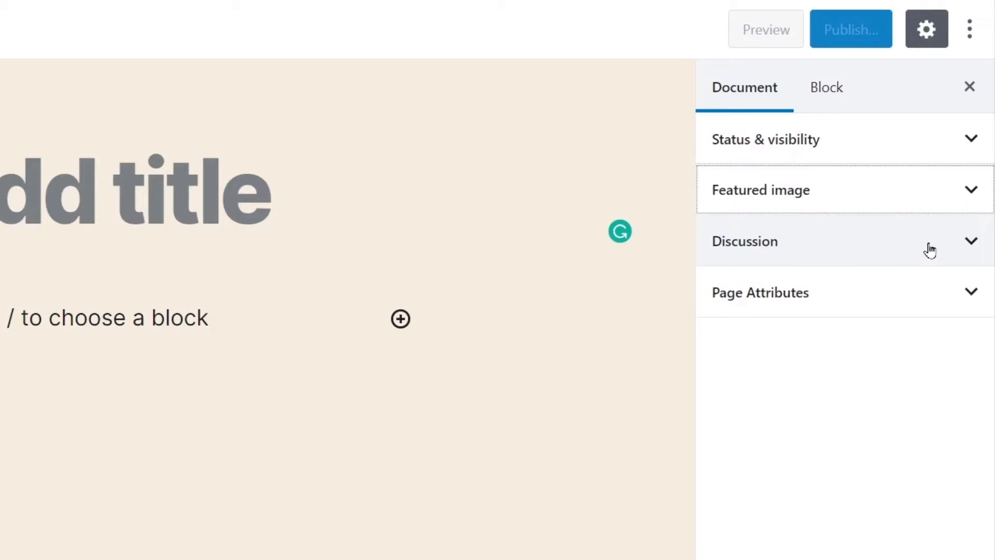
Step: Title the new page "Home" and check its status and visibility settings
click(134, 205)
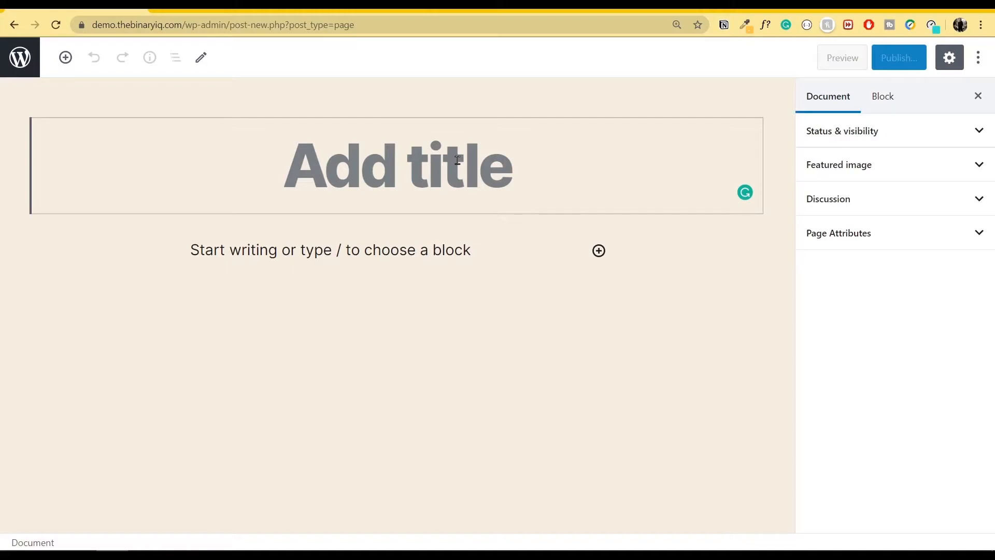
text(Home)
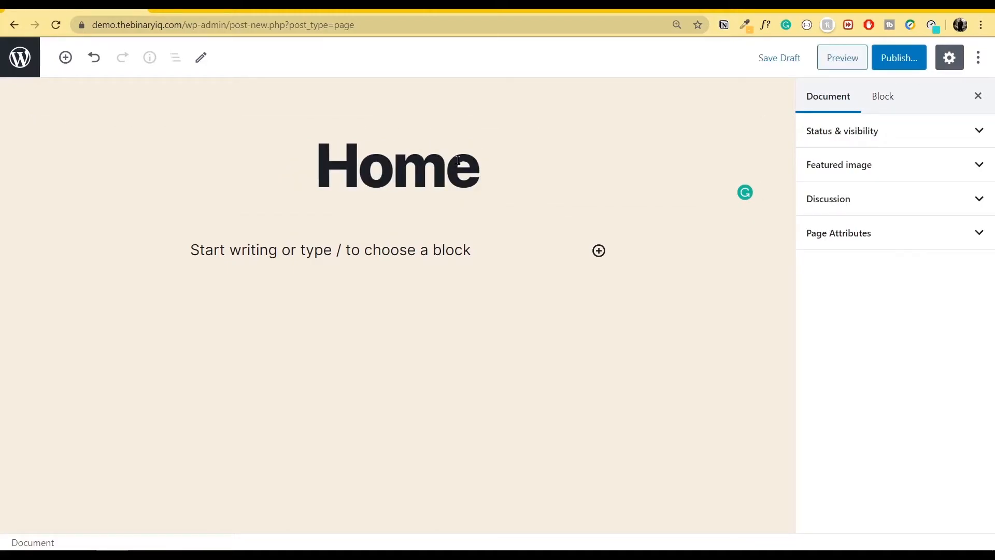
click(890, 133)
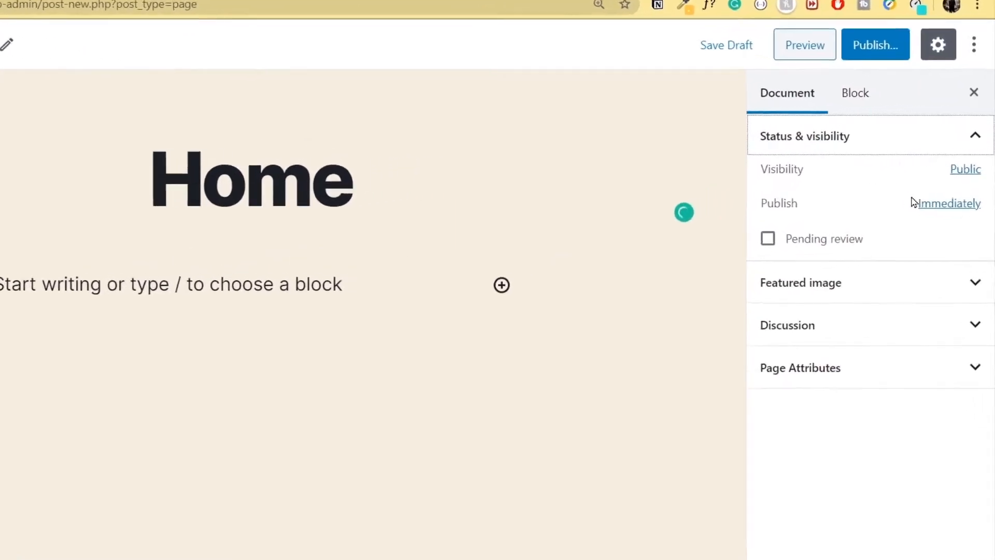
click(949, 136)
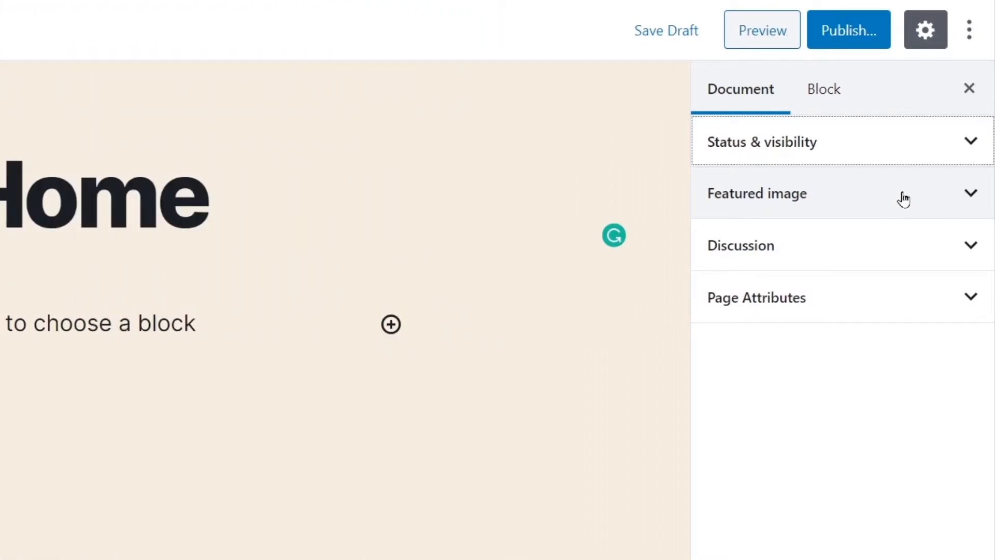
Step: Review the Home page's featured image, discussion and page attributes settings, collapsing each section again
click(901, 198)
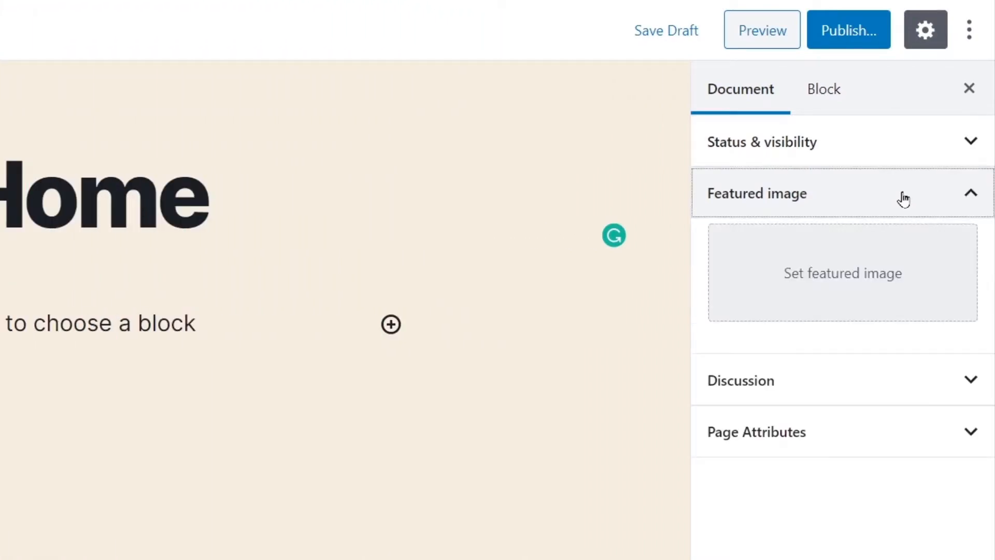
click(927, 191)
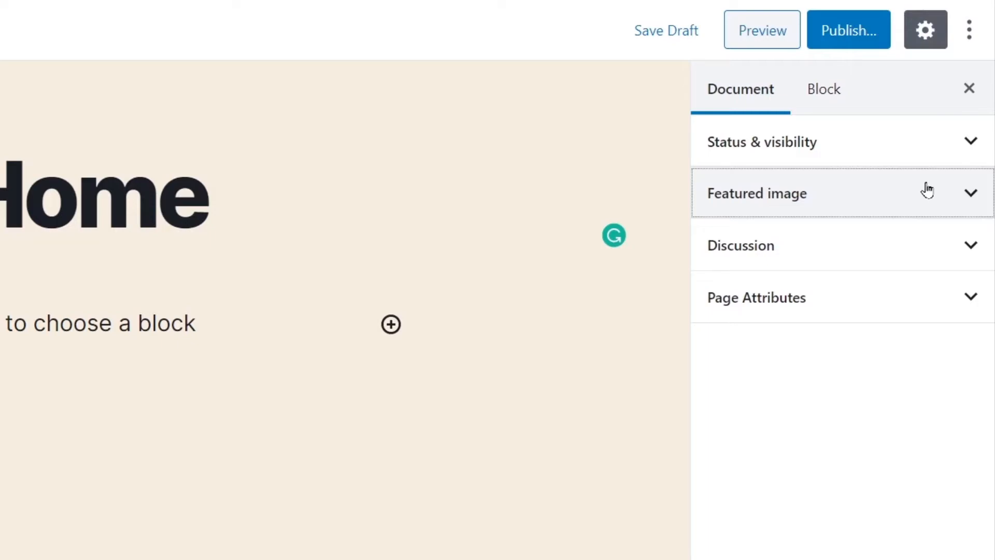
click(933, 234)
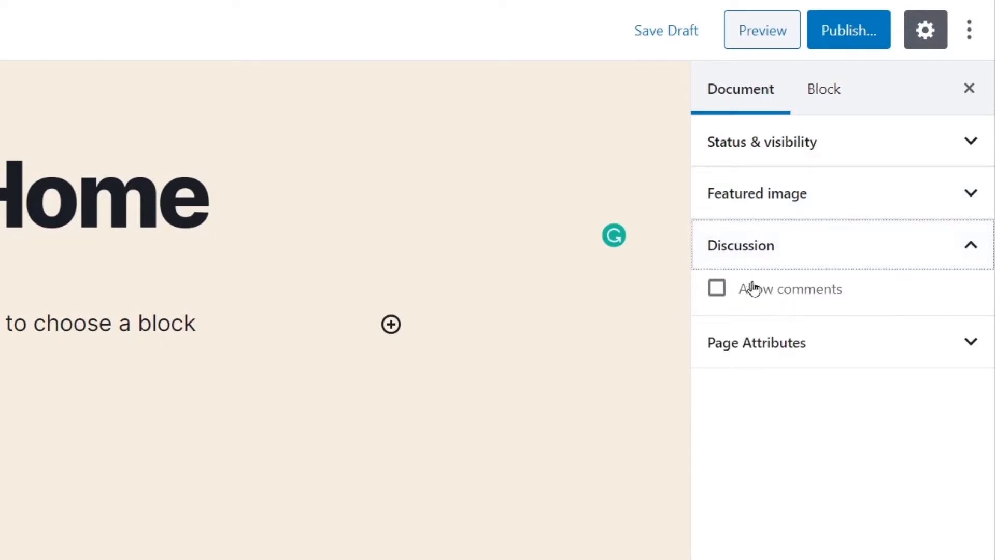
click(889, 248)
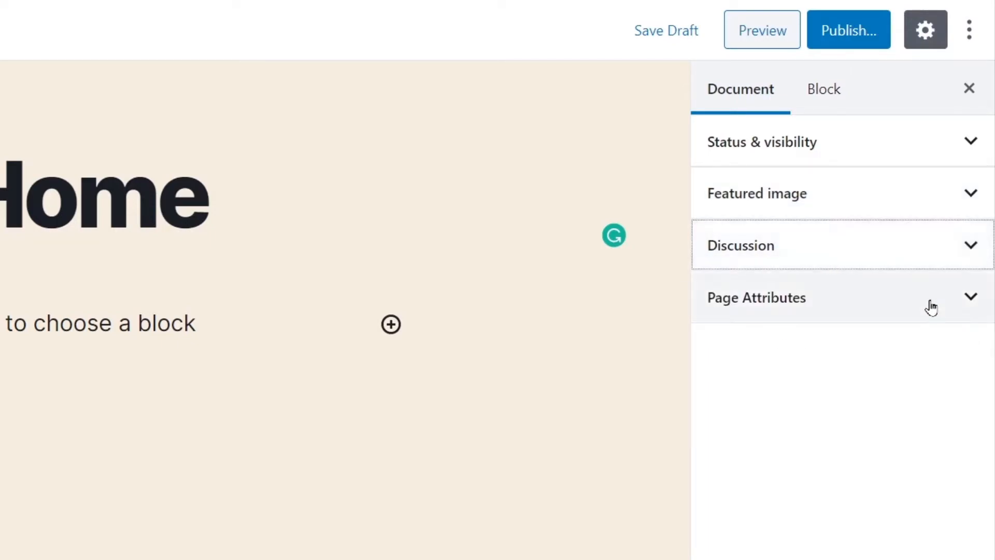
click(869, 304)
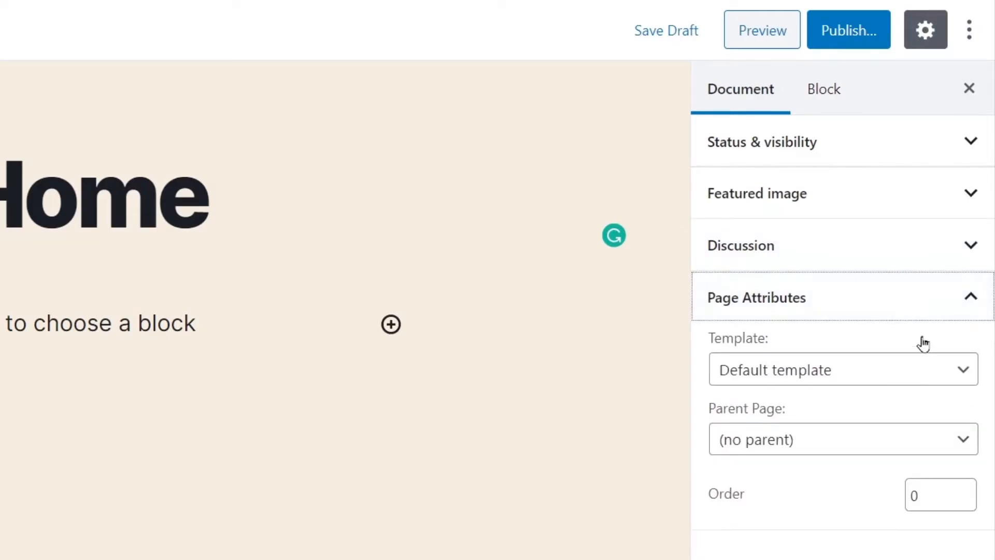
click(947, 307)
Step: Publish the Home page and view it in a new browser tab, examining its title
click(864, 40)
click(864, 41)
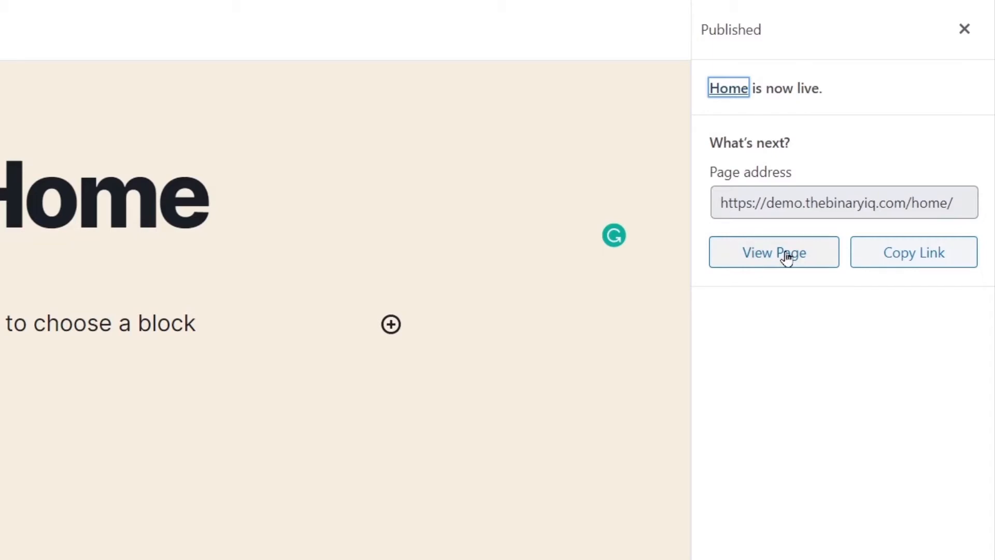
right_click(787, 257)
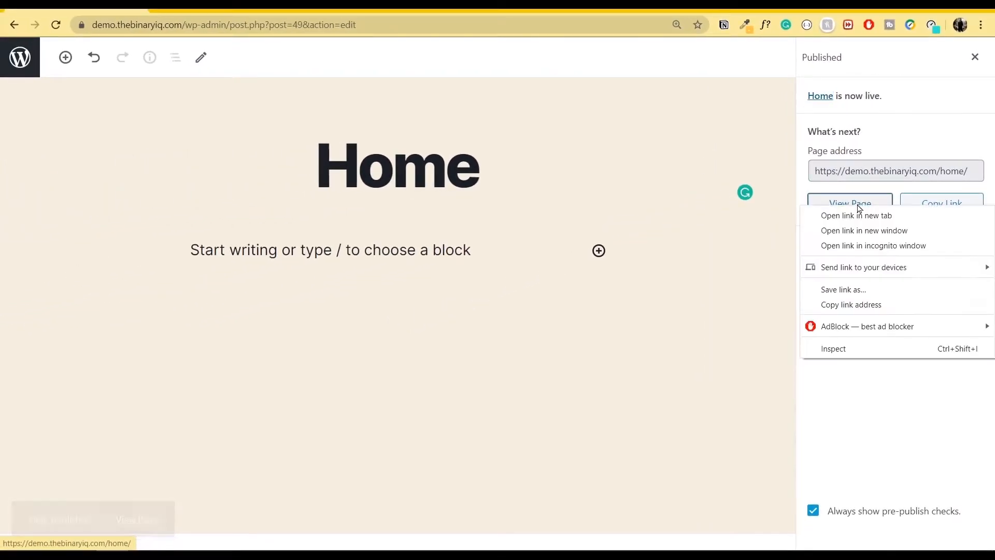
click(869, 216)
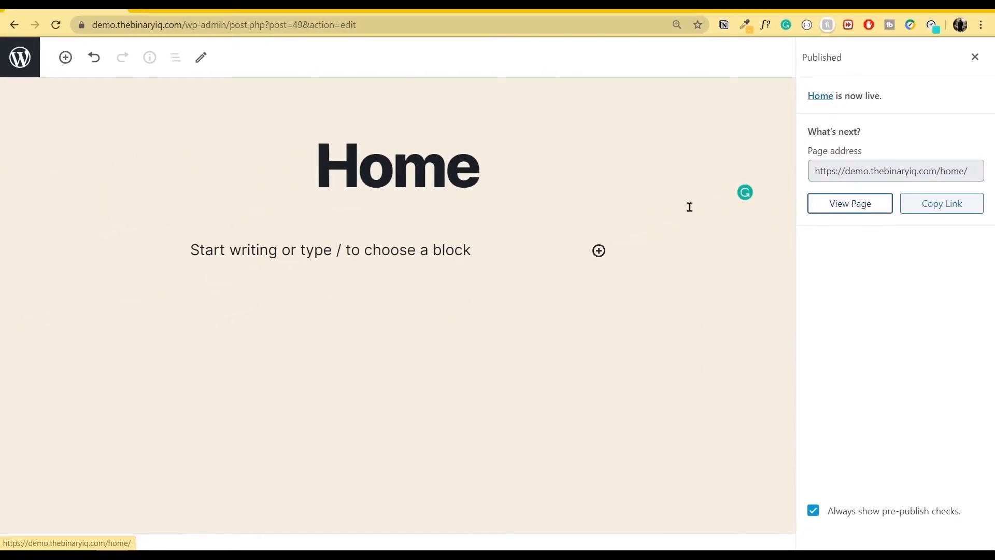
click(399, 11)
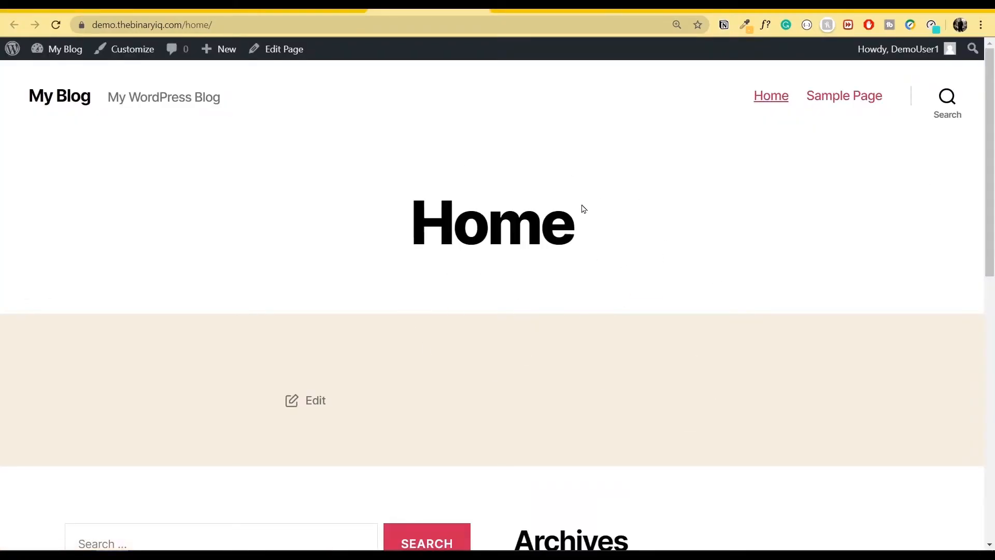
drag(616, 248, 404, 207)
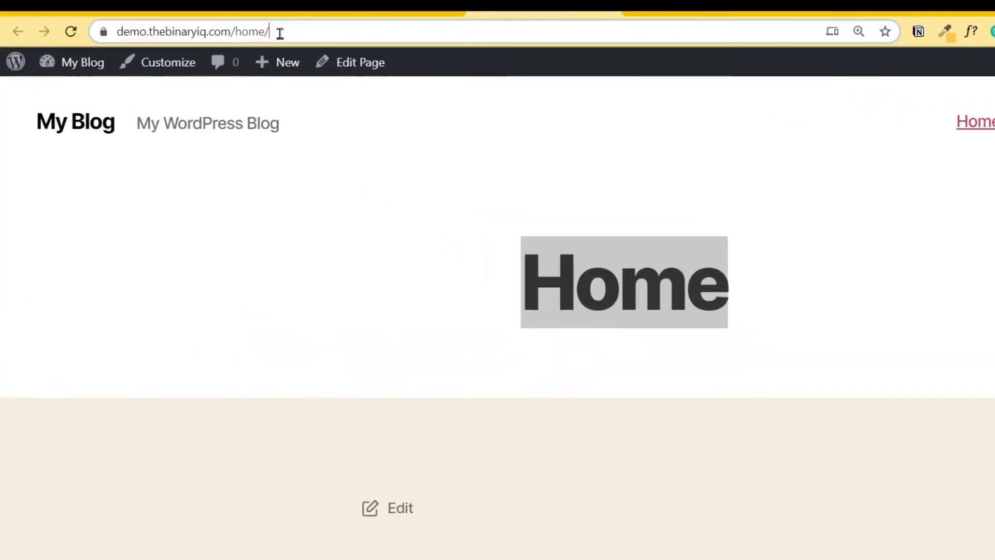
Step: Remove /home/ from the page address to load demo.thebinaryiq.com and look through the posts on the front page
drag(220, 25, 181, 23)
drag(284, 34, 288, 34)
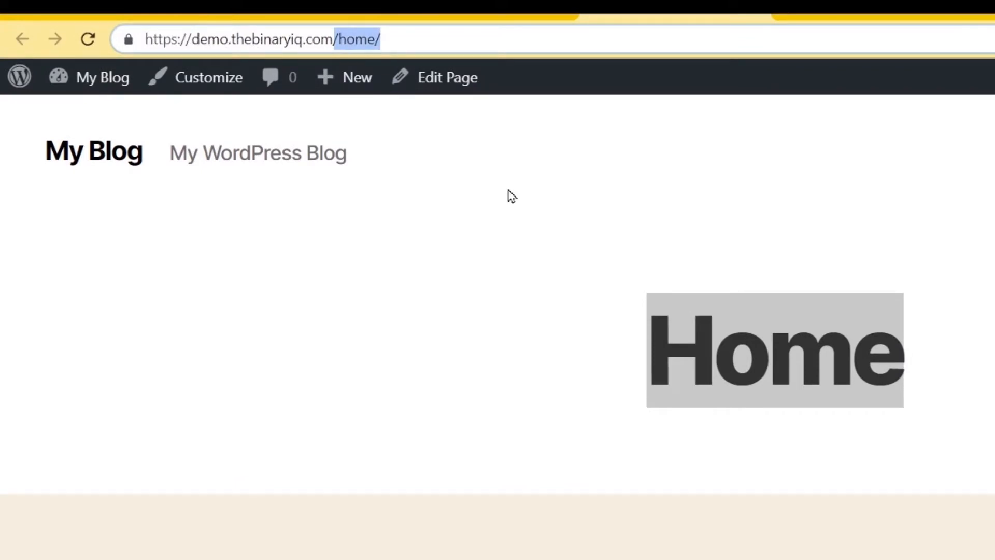
key(BackSpace)
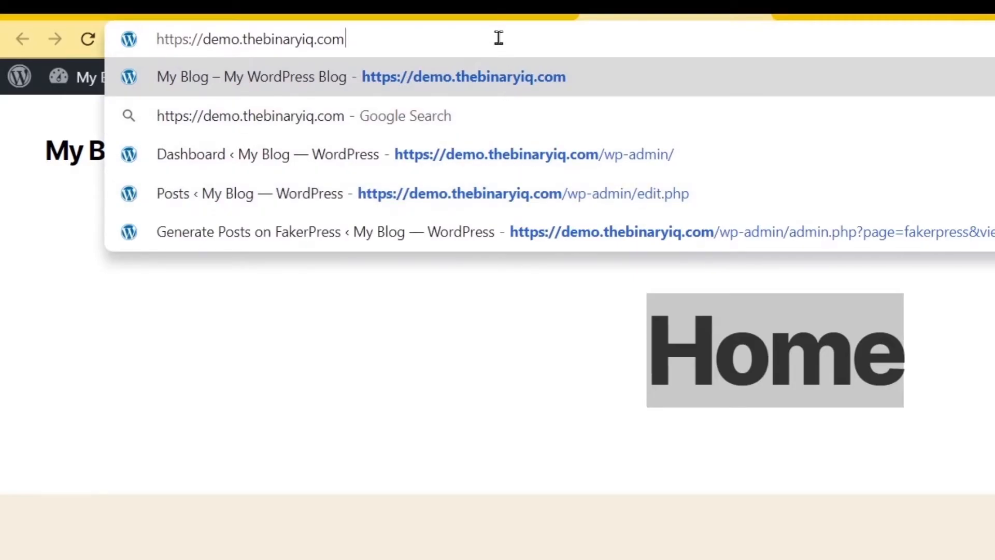
key(Return)
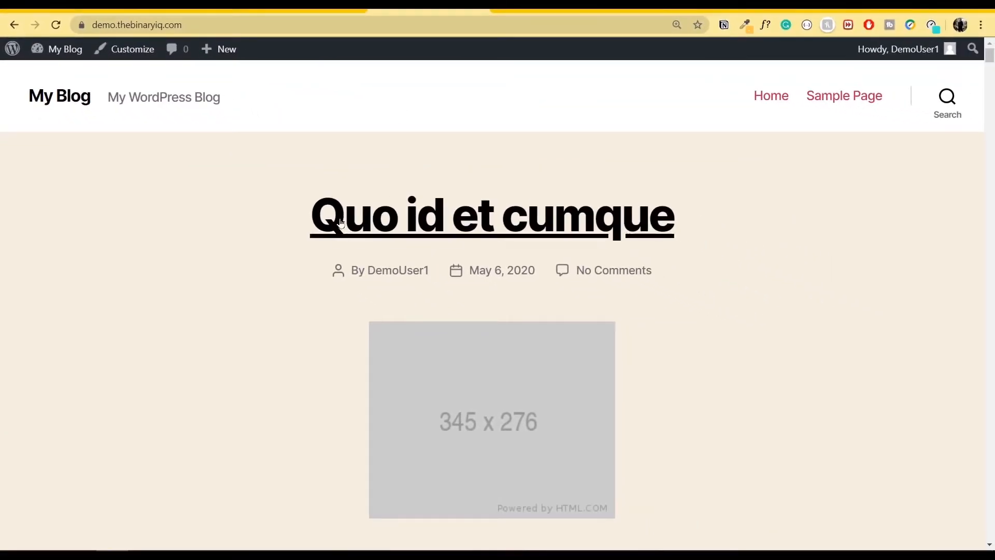
scroll(519, 261, down, 20)
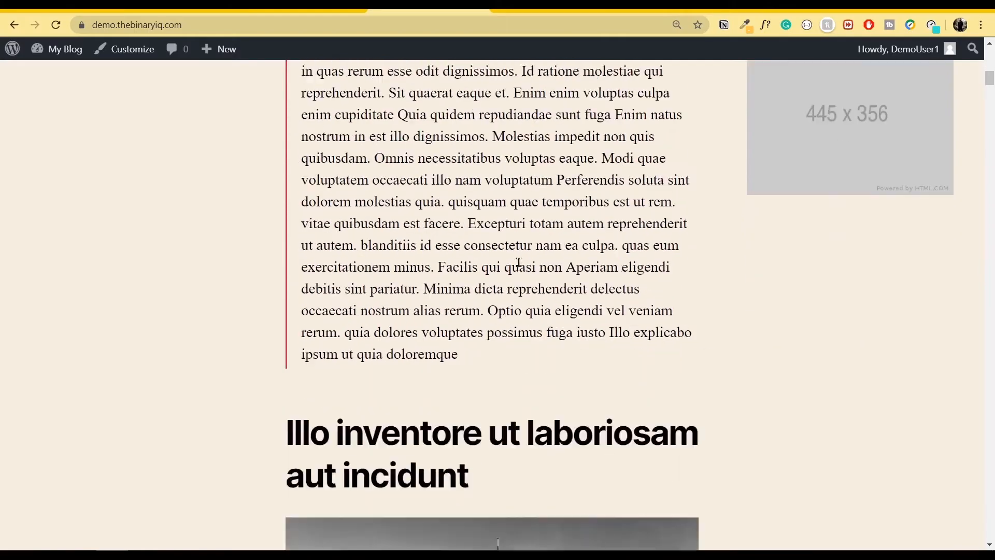
Step: Look through the remaining posts further down the site's front page
scroll(518, 261, down, 20)
scroll(519, 263, up, 7)
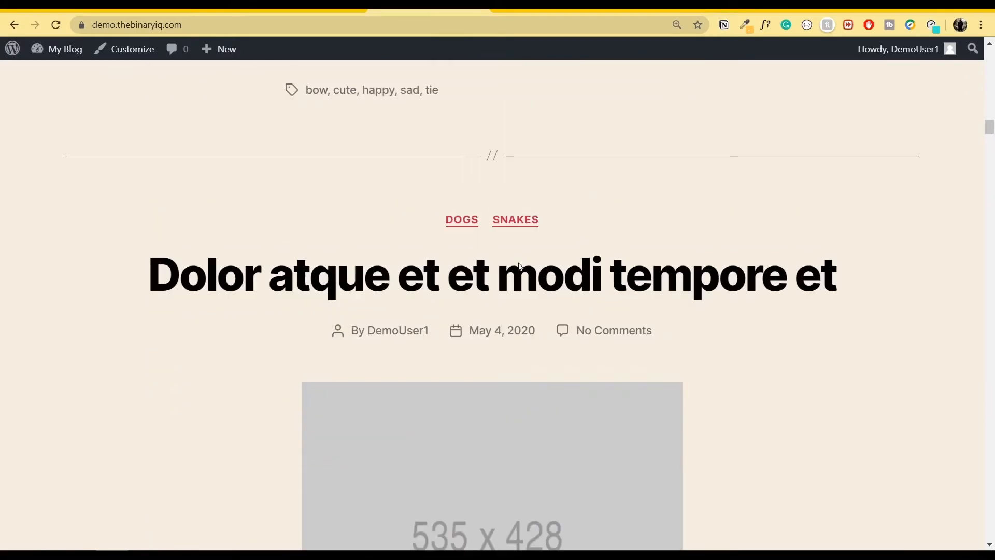
scroll(519, 266, down, 7)
scroll(518, 266, down, 20)
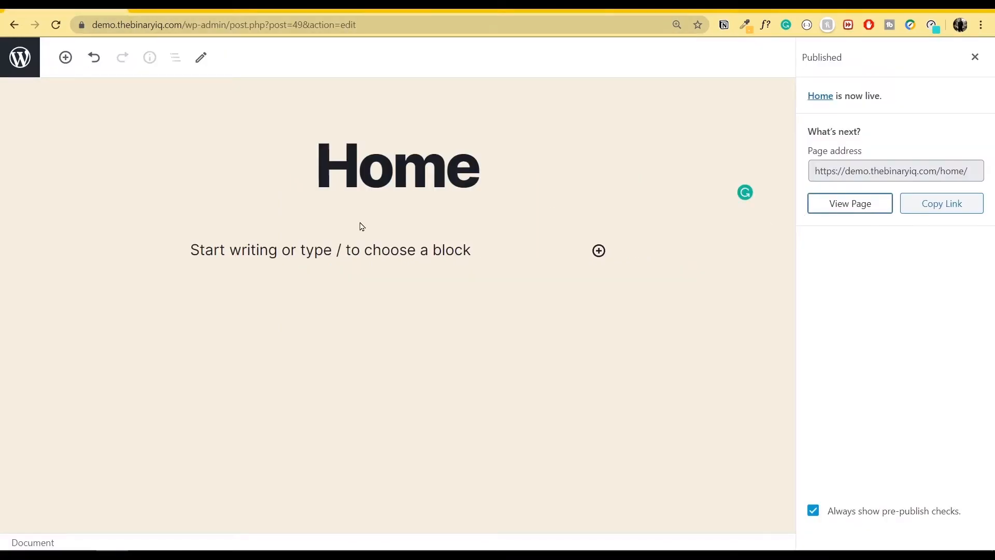
Step: Return to the pages list, add a new page titled "Blog" and publish it
click(18, 60)
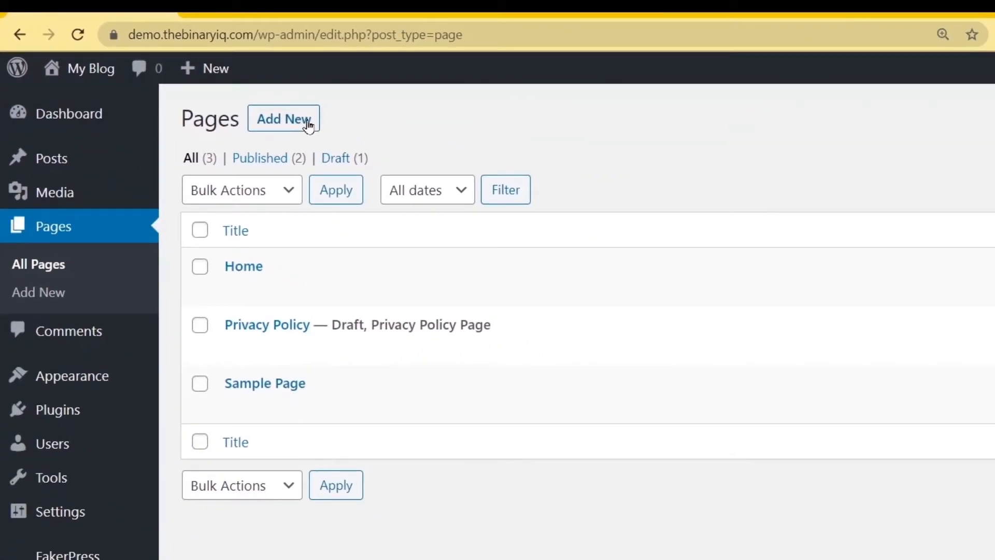
click(307, 122)
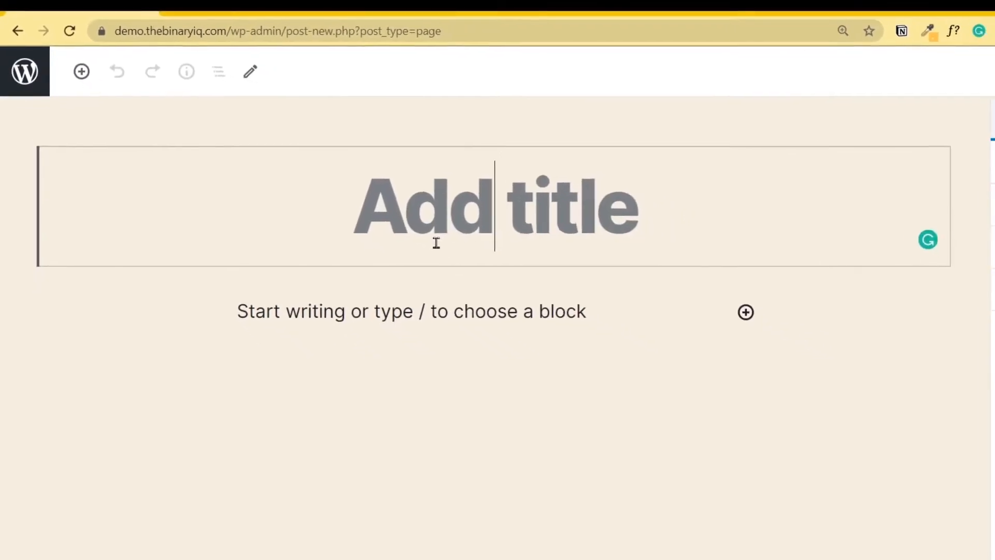
text(Blog)
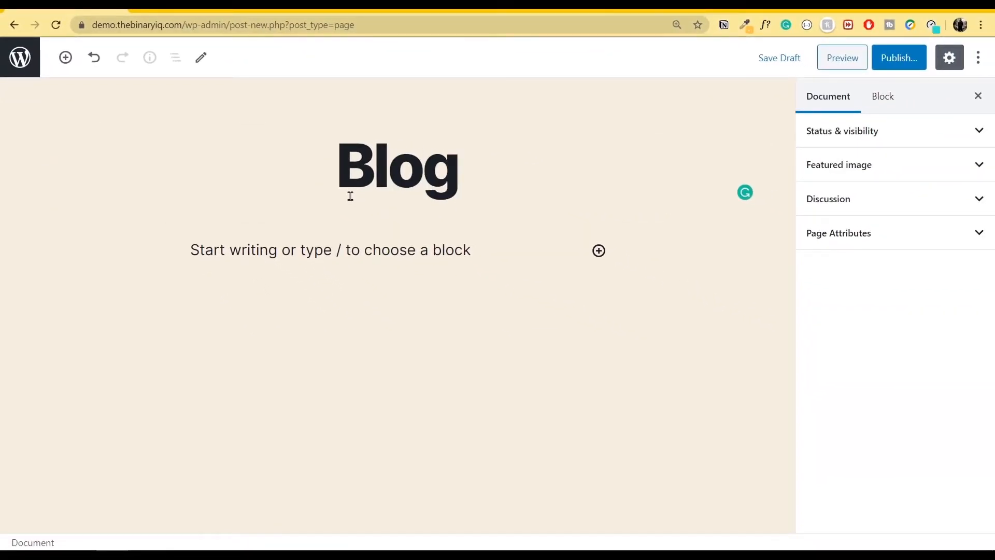
click(896, 64)
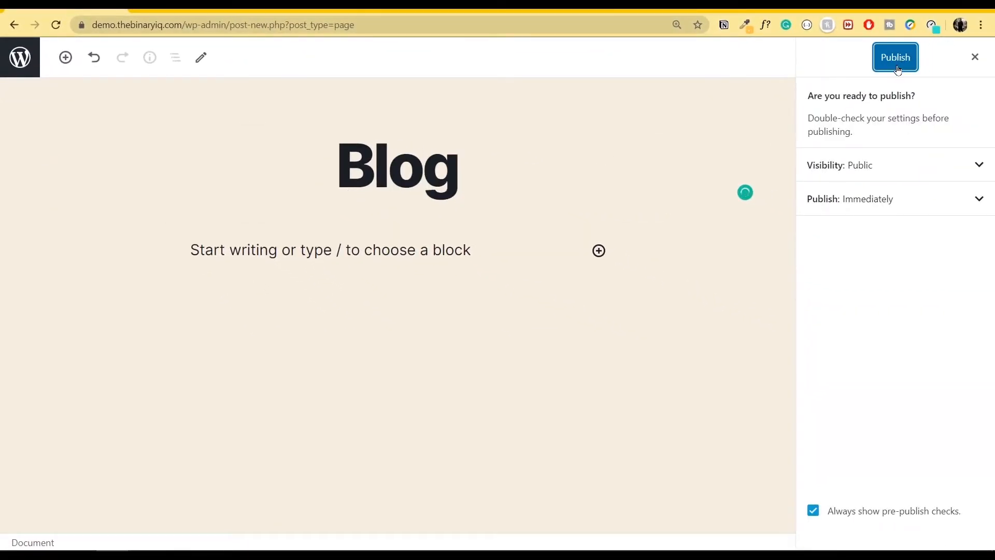
click(897, 66)
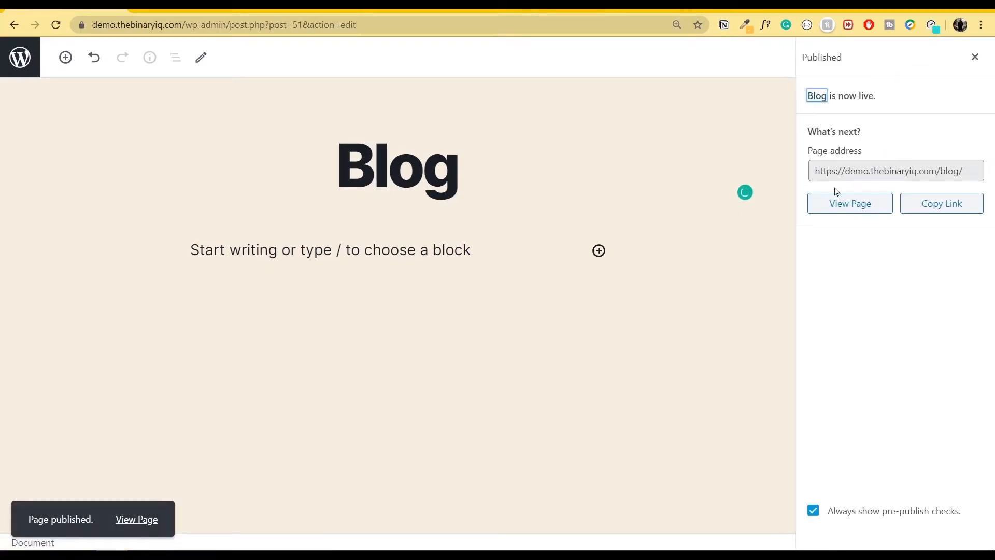
Step: View the published Blog page and examine its content and the widgets below it
click(858, 207)
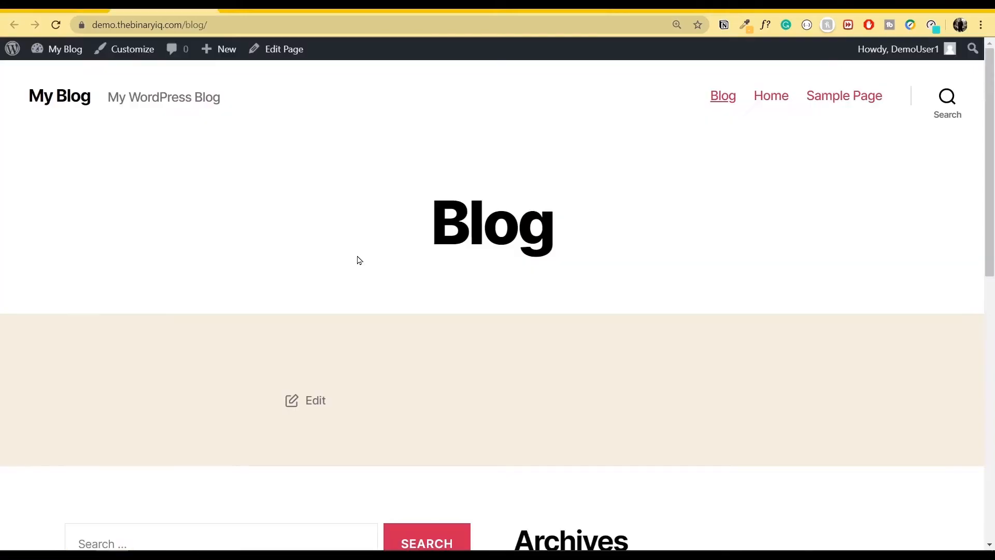
scroll(539, 330, down, 10)
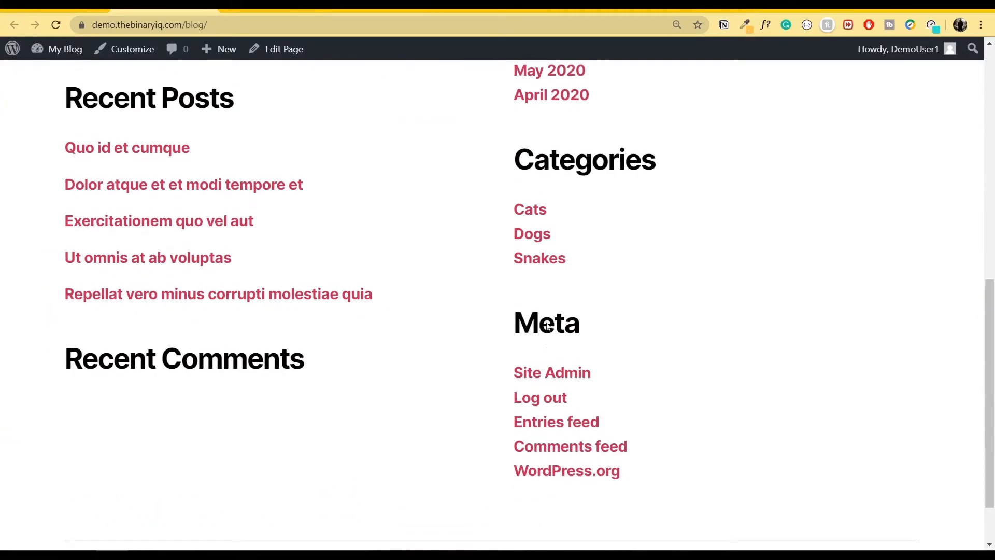
scroll(390, 232, up, 10)
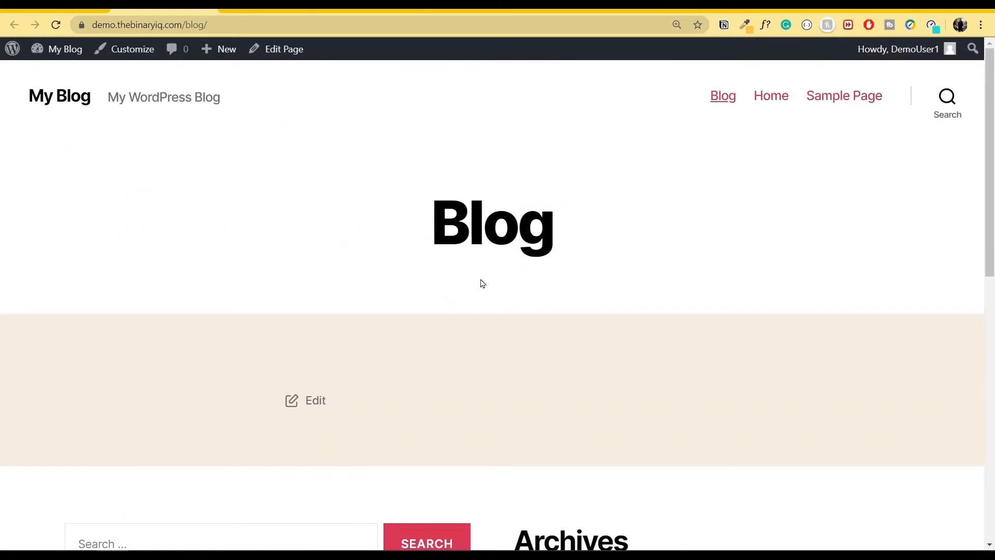
Step: Open the site's Home page and examine the /home/ part of its address
click(772, 99)
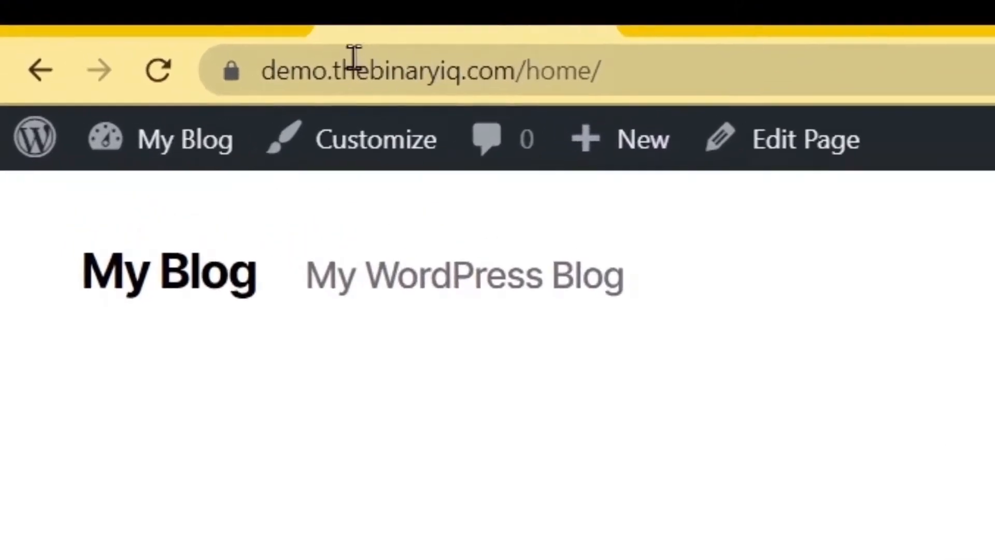
drag(354, 58, 525, 67)
click(616, 81)
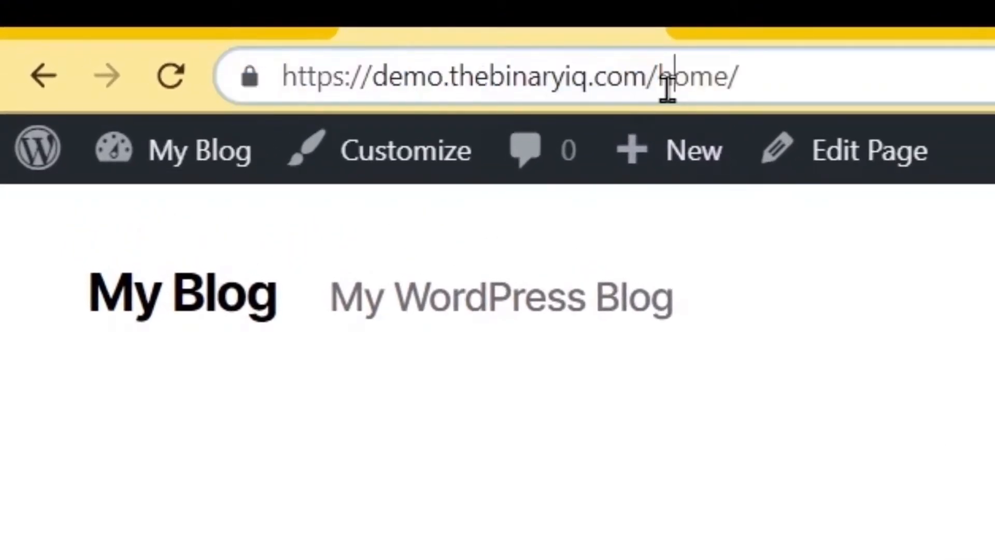
key(shift+Right)
click(843, 488)
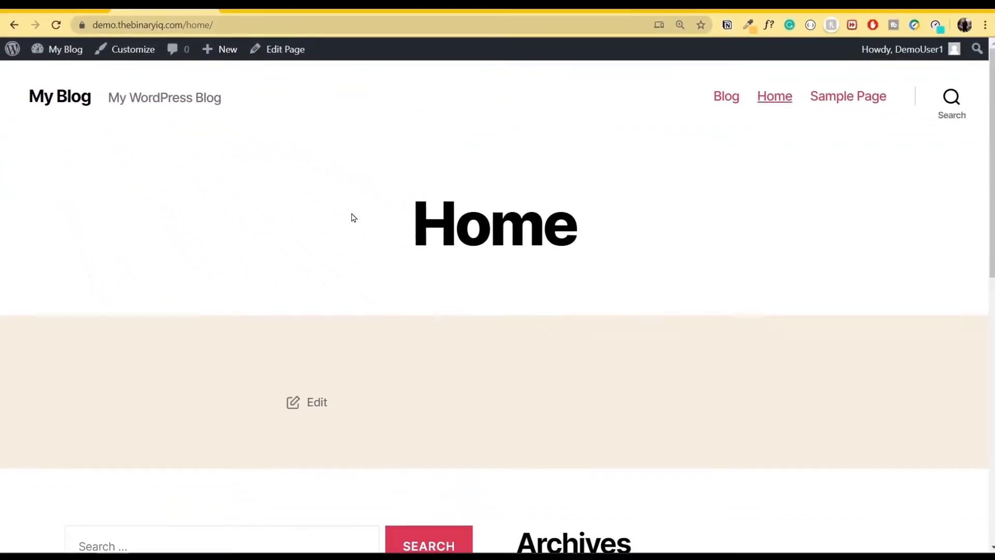
Step: Go to the site's dashboard, open the Reading Settings and review the "Your homepage displays" setting
click(60, 51)
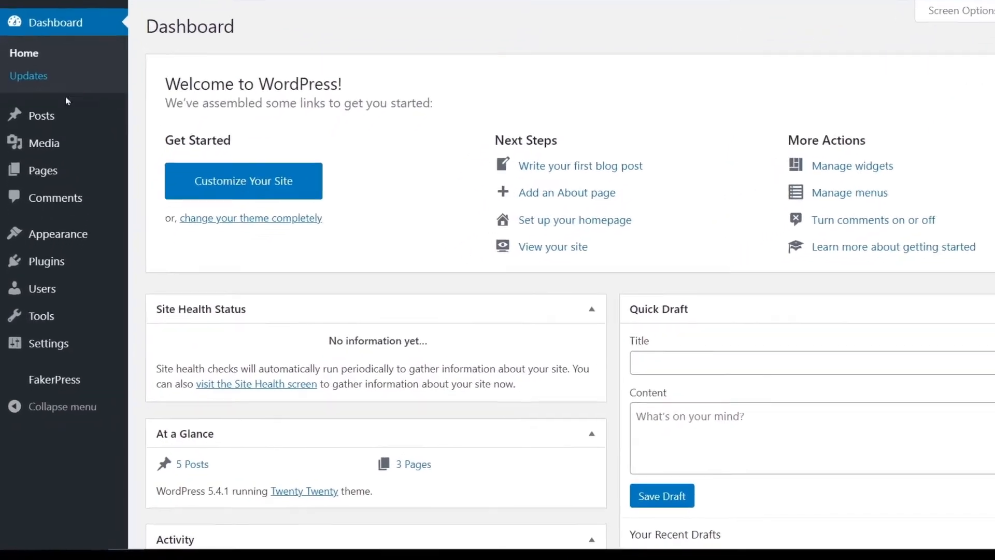
mouse_move(67, 348)
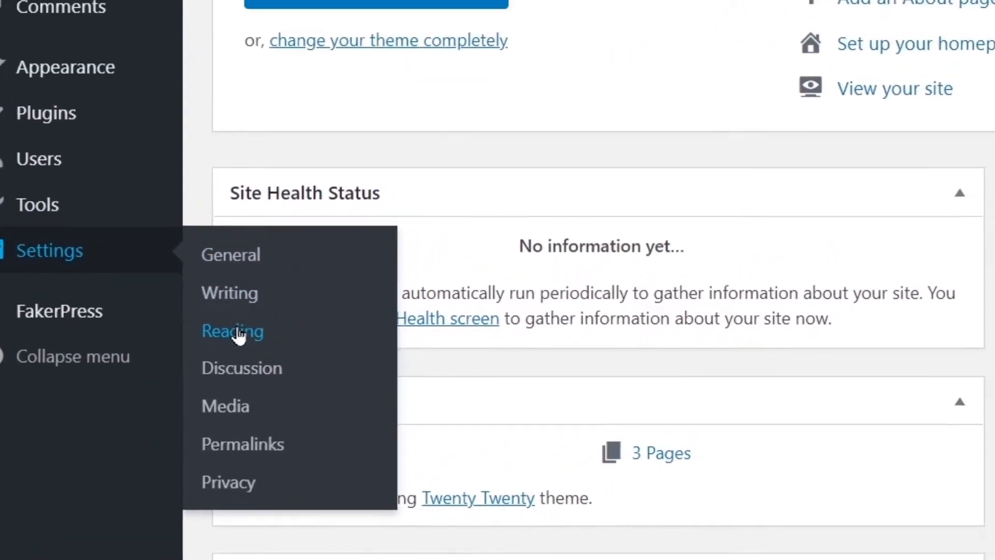
click(238, 336)
drag(46, 138, 167, 149)
drag(448, 143, 323, 143)
click(539, 145)
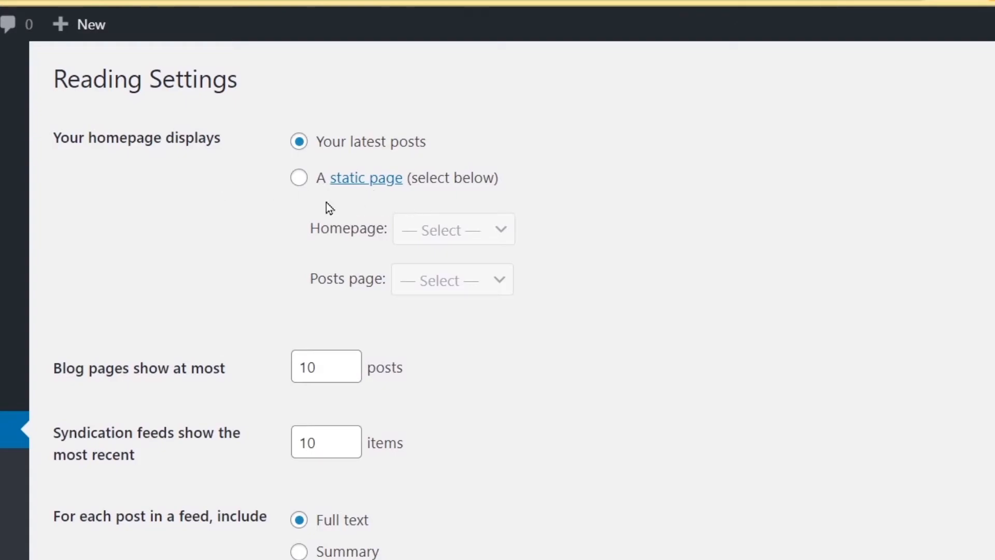
Step: Set the homepage to display a static page, with Home as homepage and Blog as posts page, and save the changes
click(300, 180)
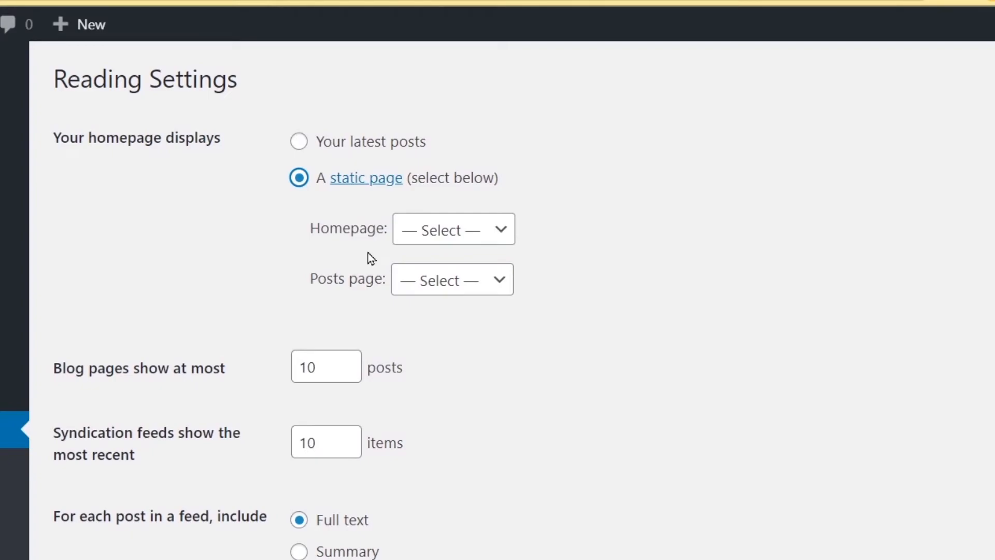
click(489, 231)
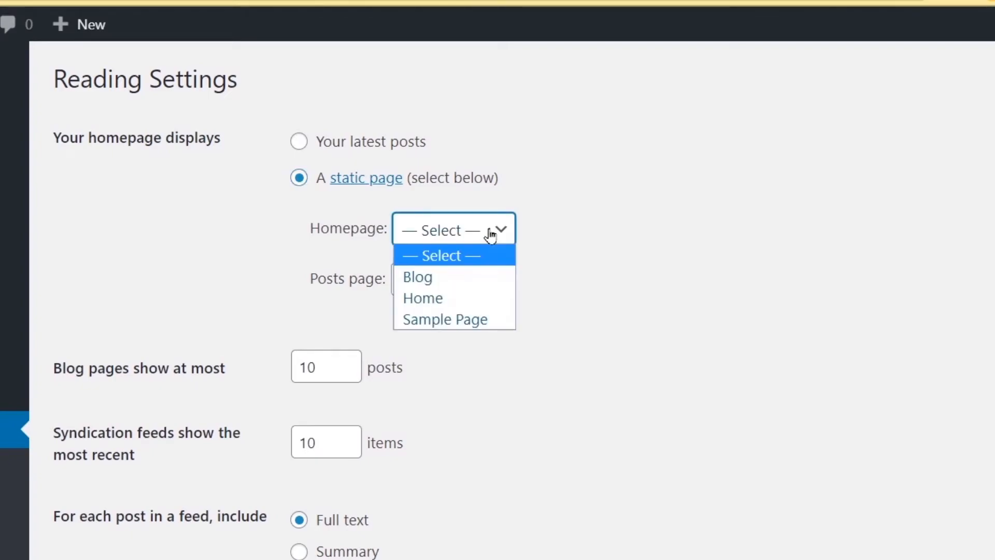
click(487, 300)
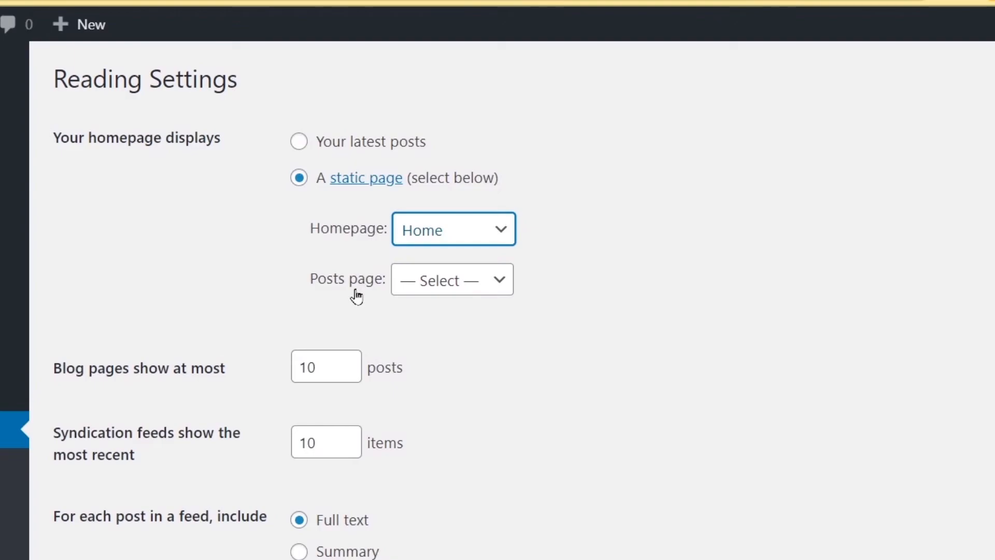
click(472, 290)
click(464, 329)
click(464, 330)
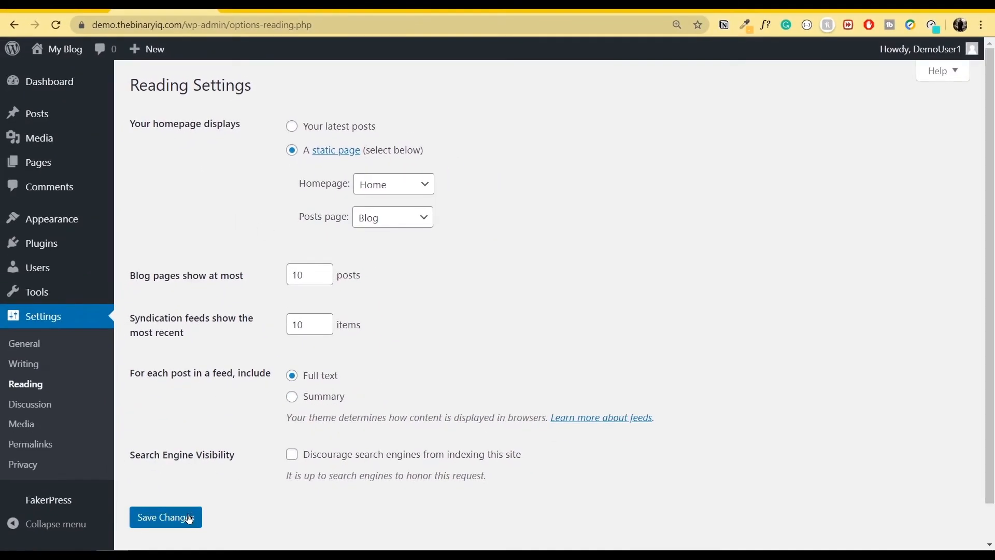
click(190, 518)
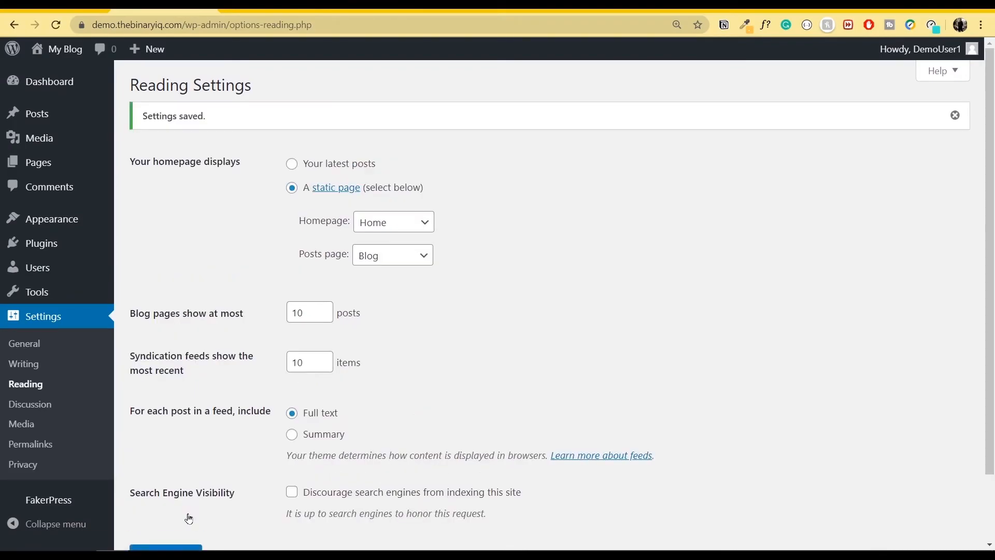
Step: Visit the site's front page and check which page title it displays
mouse_move(58, 60)
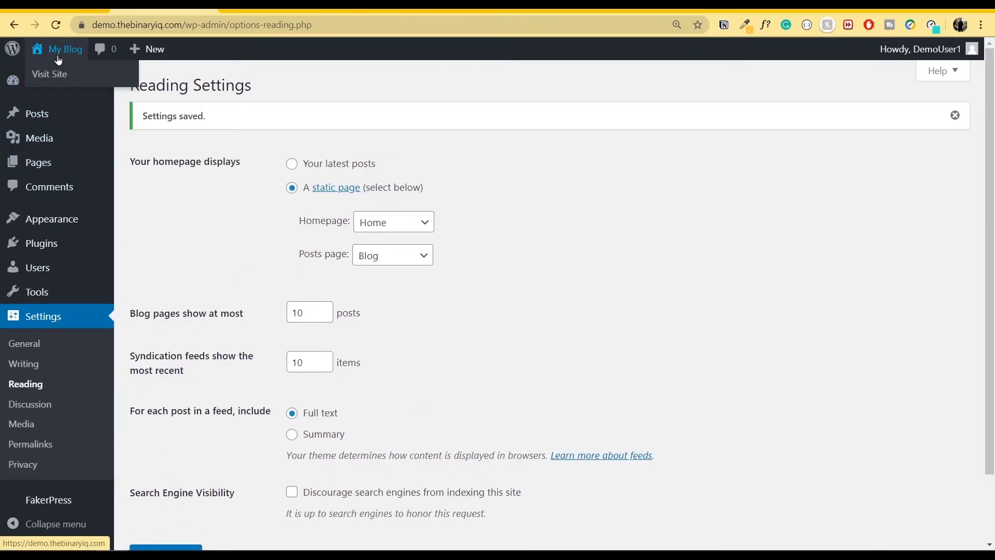
click(58, 56)
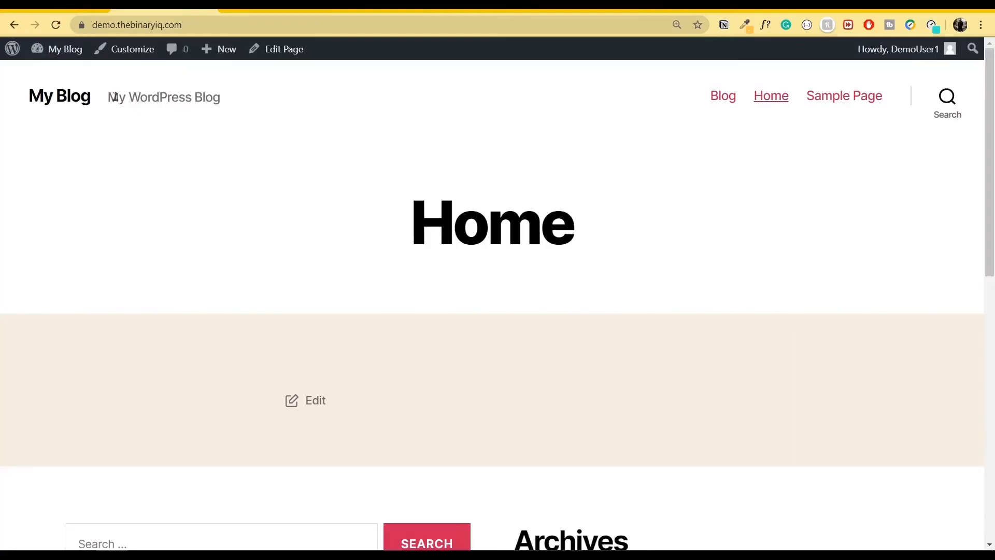
drag(409, 228, 586, 227)
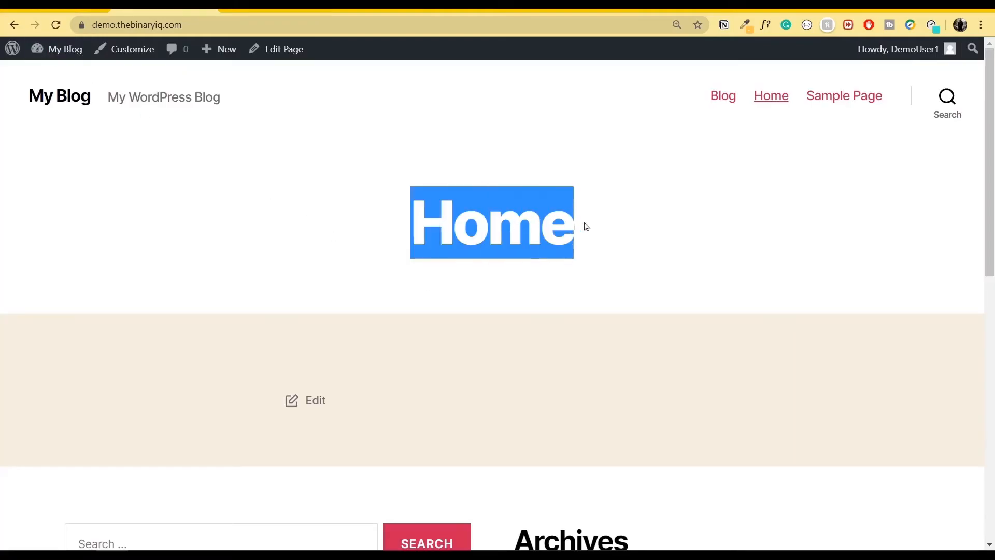
click(593, 280)
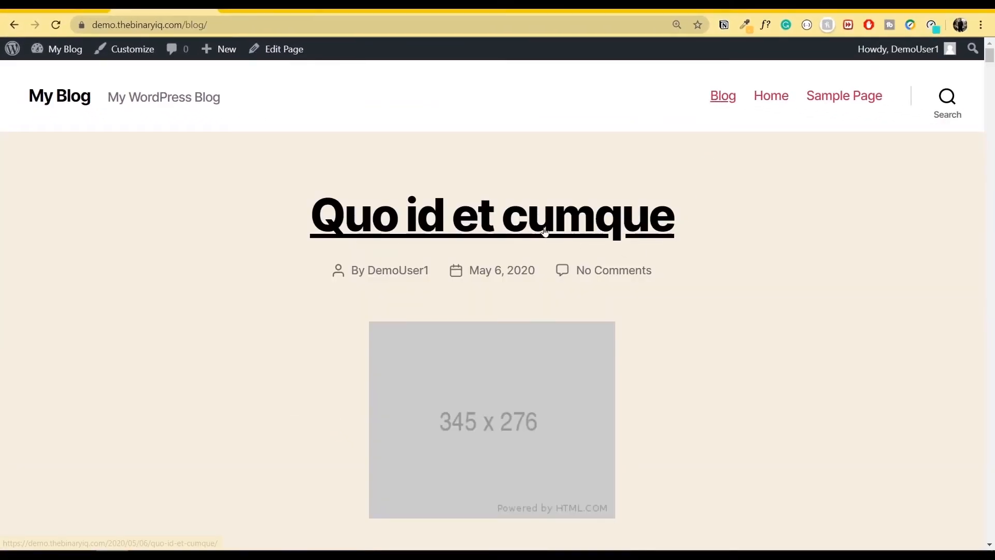
Step: Look through the posts listed on the Blog page, from the newest to the oldest
scroll(652, 267, down, 8)
scroll(653, 267, down, 20)
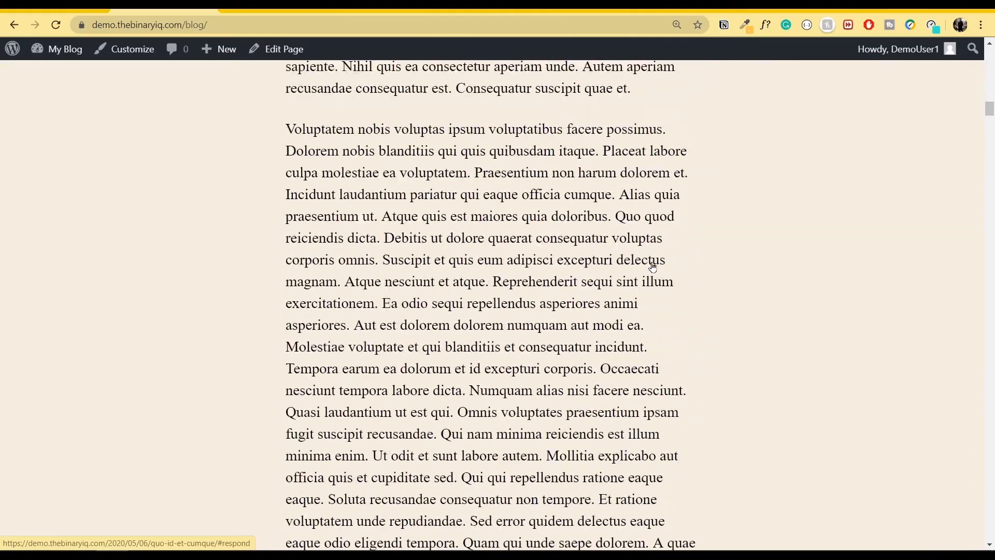
scroll(652, 267, down, 20)
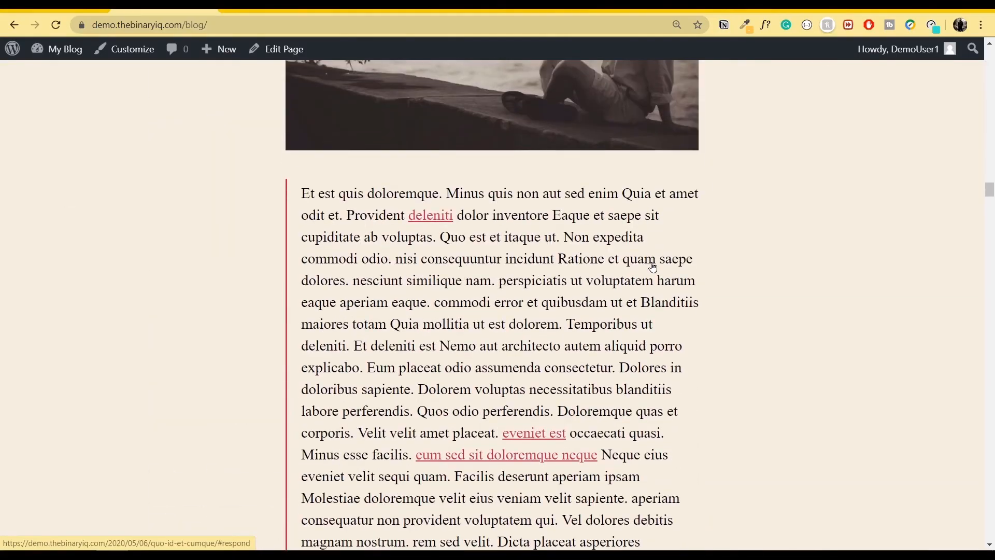
scroll(652, 267, down, 20)
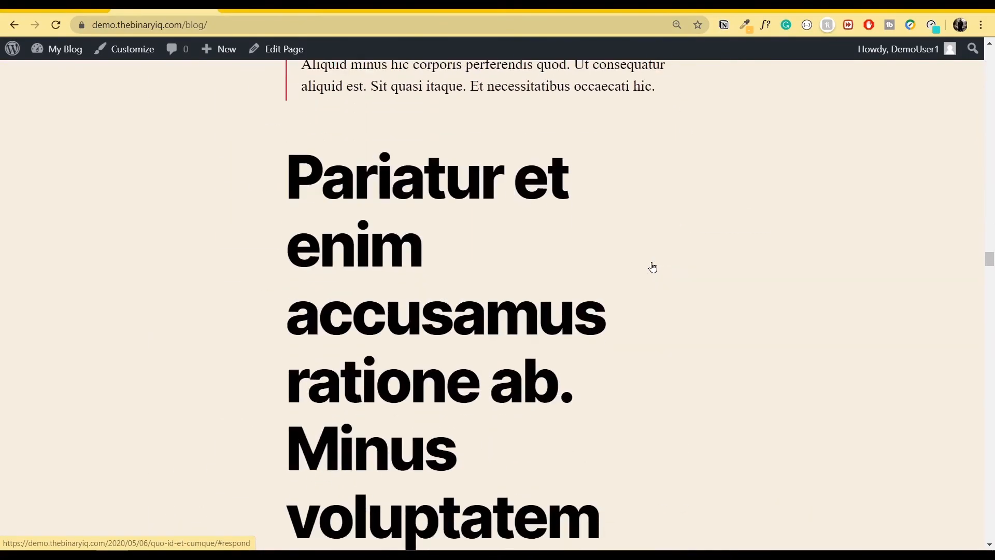
scroll(652, 267, down, 20)
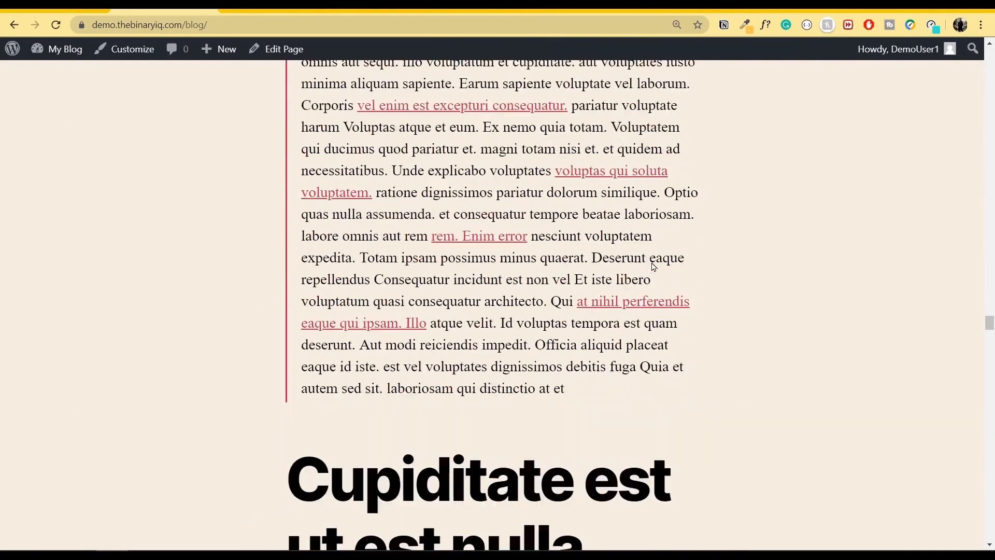
scroll(652, 263, down, 12)
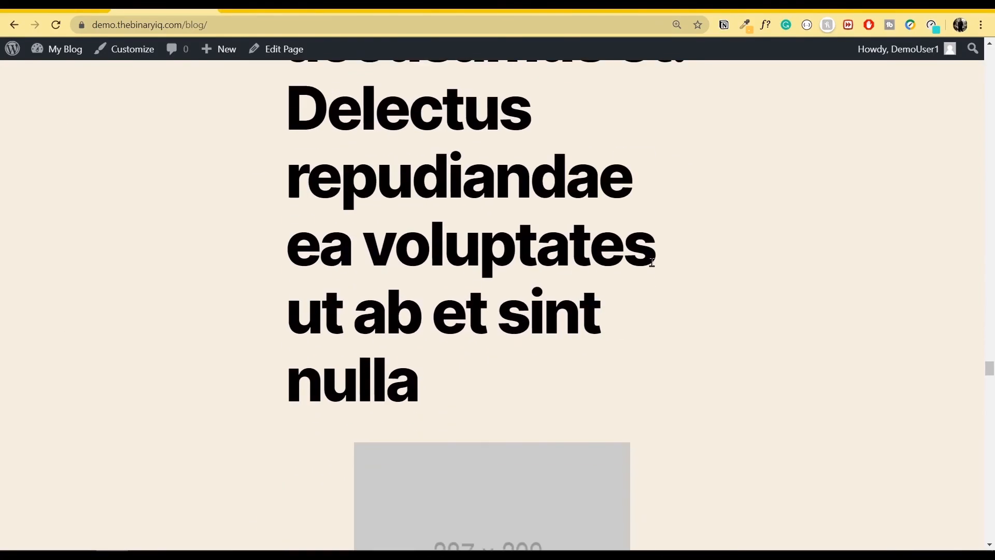
scroll(652, 262, down, 20)
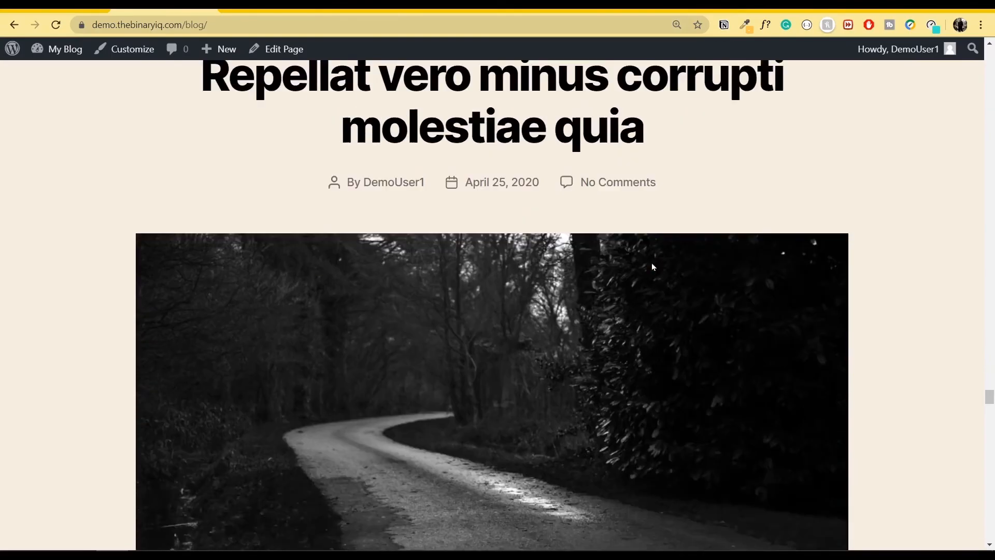
scroll(654, 267, down, 20)
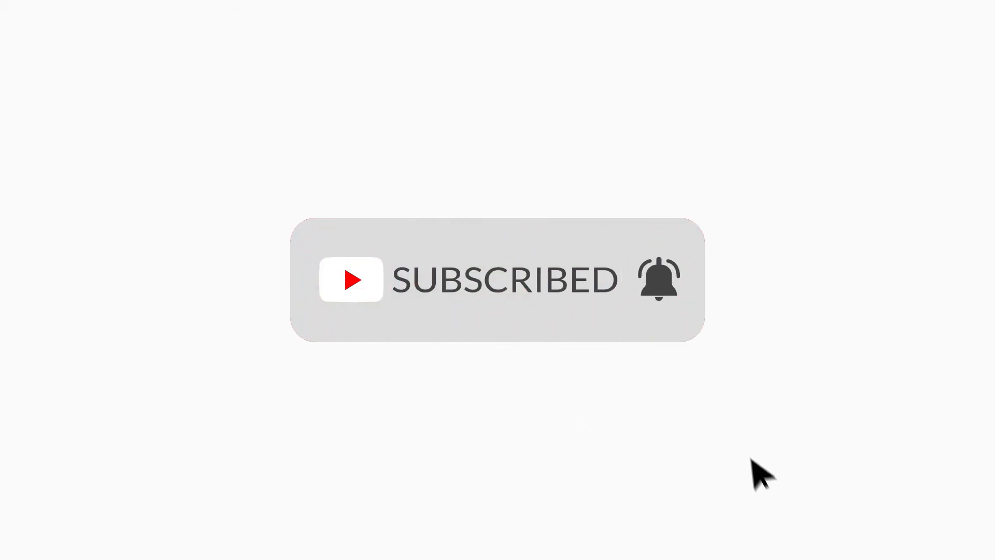
Step: Switch to The Binary IQ channel on YouTube and look through its uploads and playlists
scroll(516, 311, down, 5)
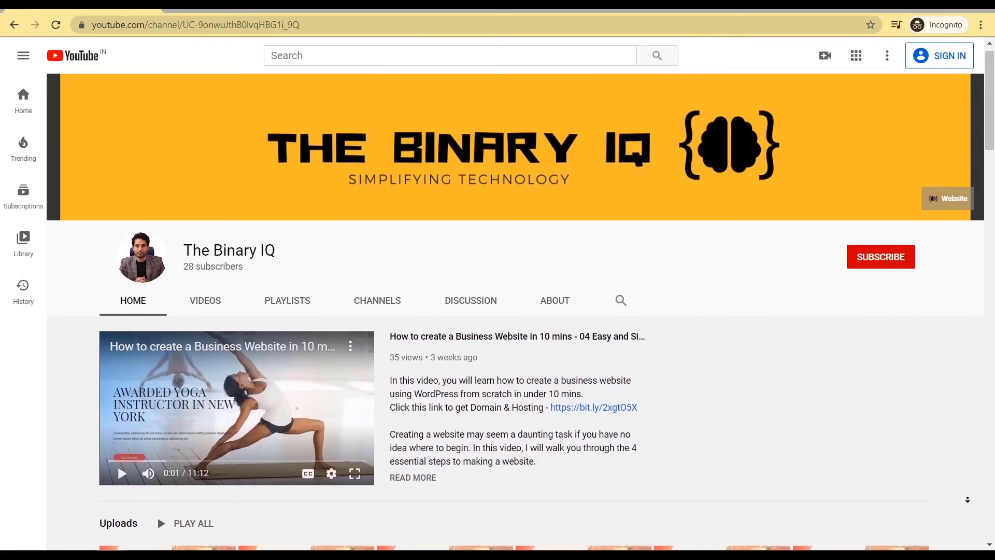
scroll(966, 521, down, 9)
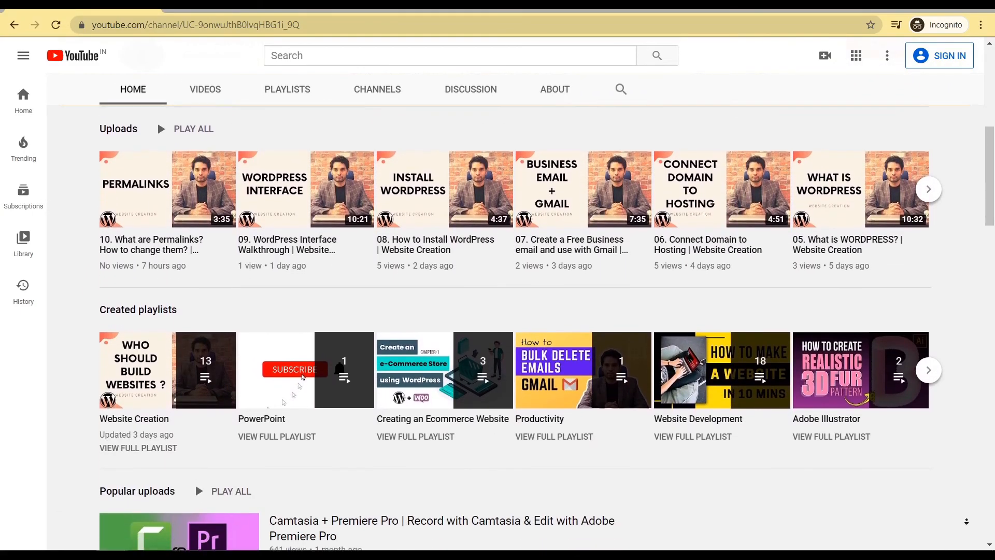
scroll(967, 520, down, 9)
scroll(967, 521, down, 9)
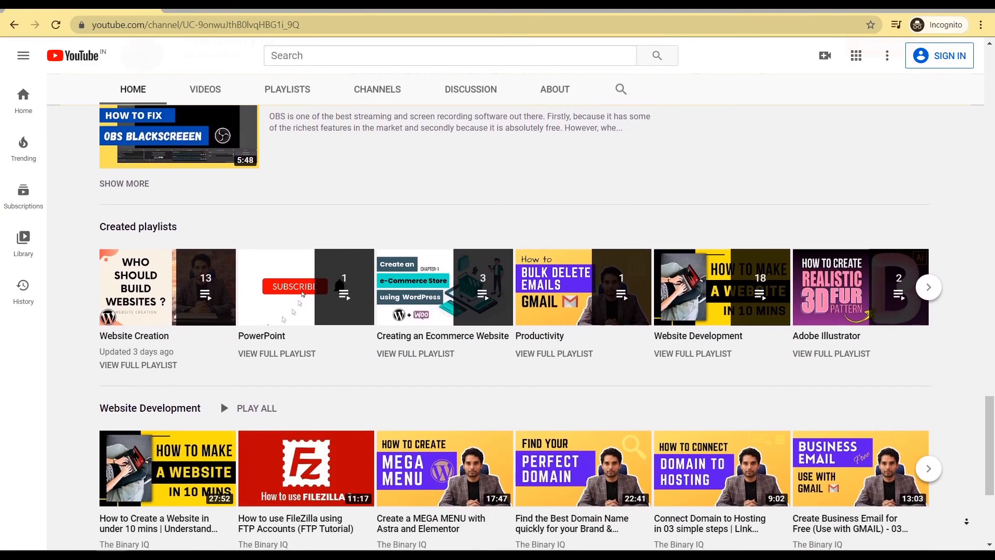
Step: Look through the remaining playlist sections on the channel's home page, down to Video Editing, and return to the channel header
scroll(966, 521, down, 5)
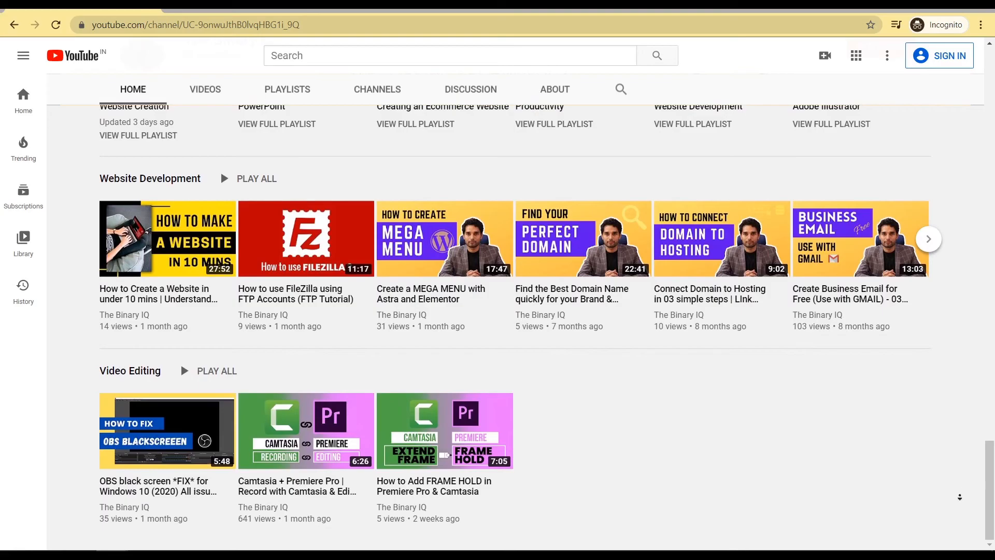
scroll(961, 476, up, 7)
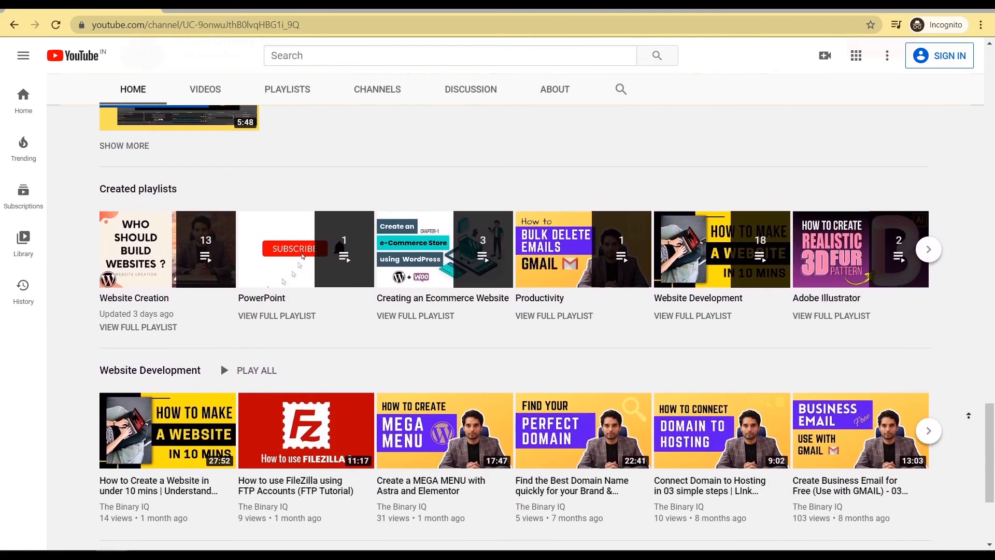
scroll(969, 415, up, 8)
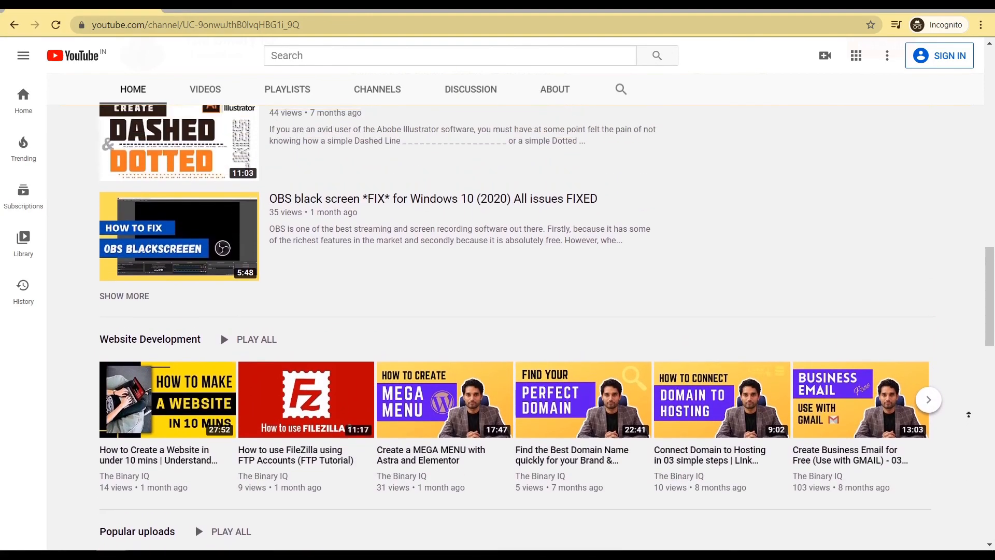
scroll(969, 414, up, 4)
scroll(969, 414, up, 15)
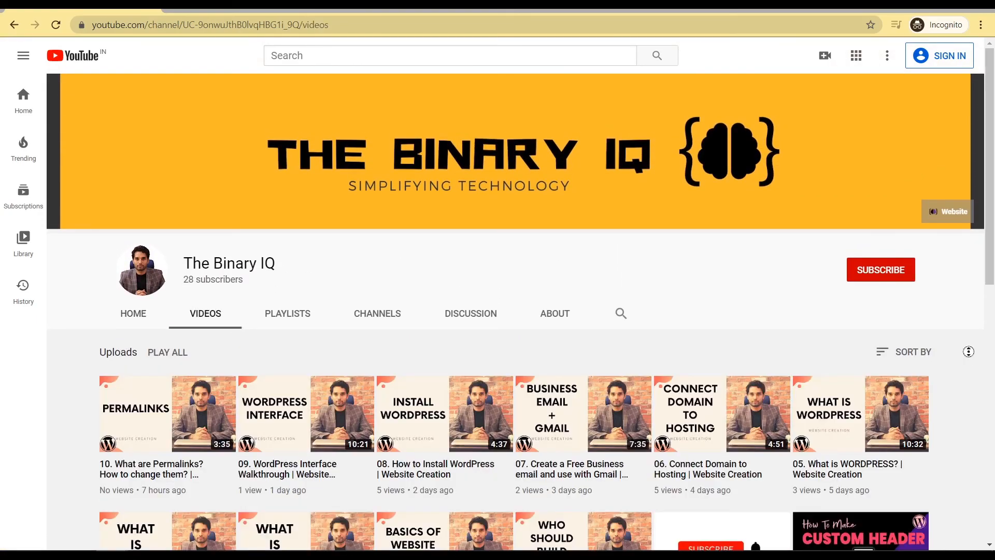
Step: Look through all the channel's uploaded videos, from the newest to the oldest, and return to the newest
scroll(969, 383, down, 3)
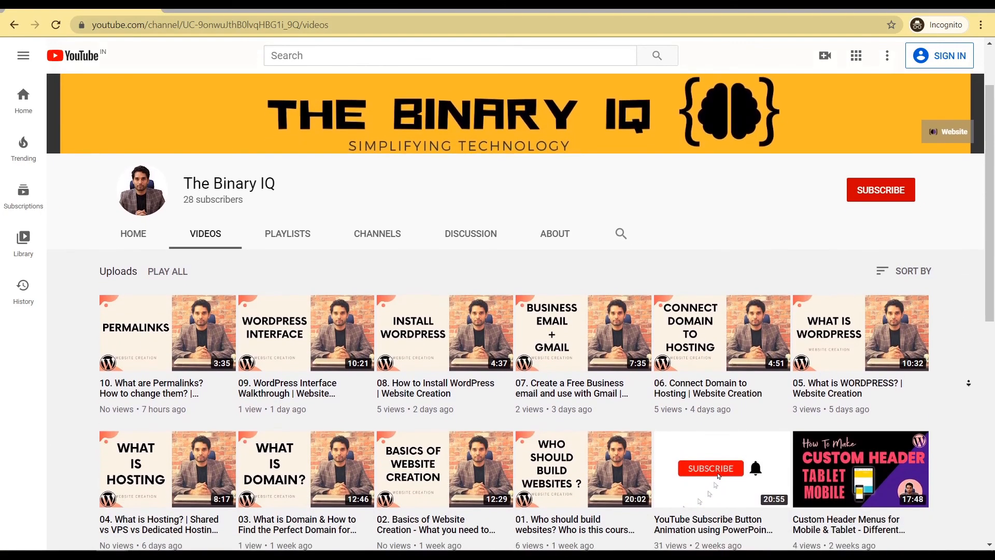
scroll(968, 383, down, 8)
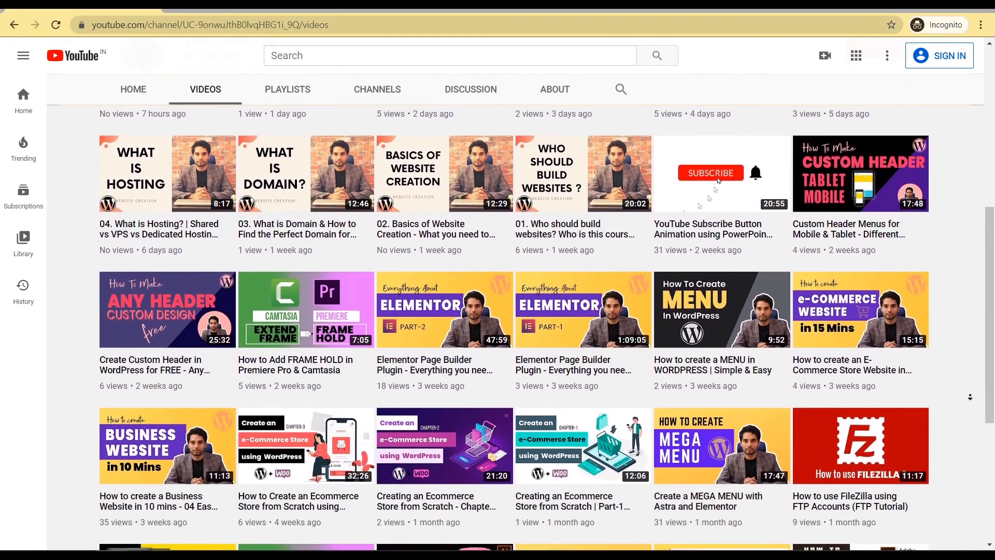
scroll(969, 397, down, 3)
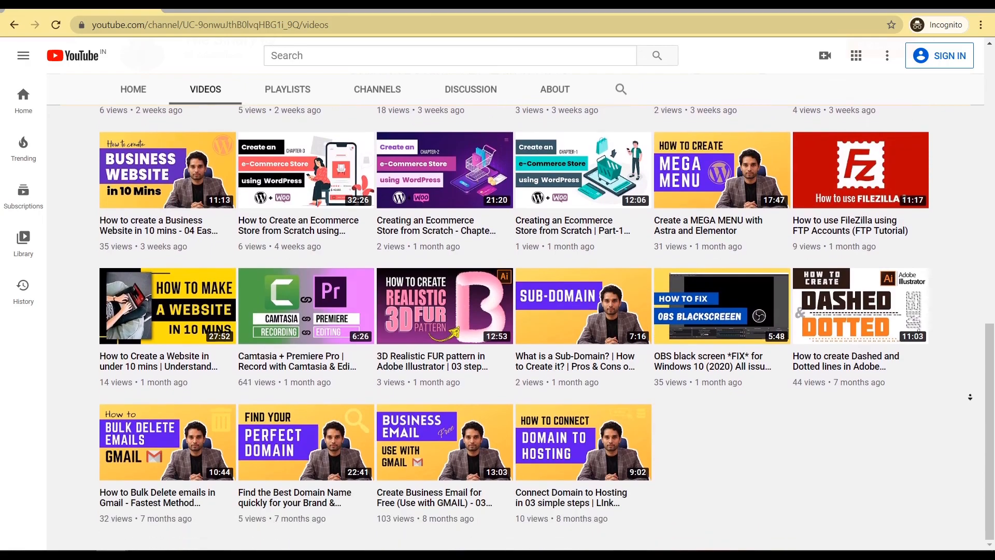
scroll(971, 303, up, 7)
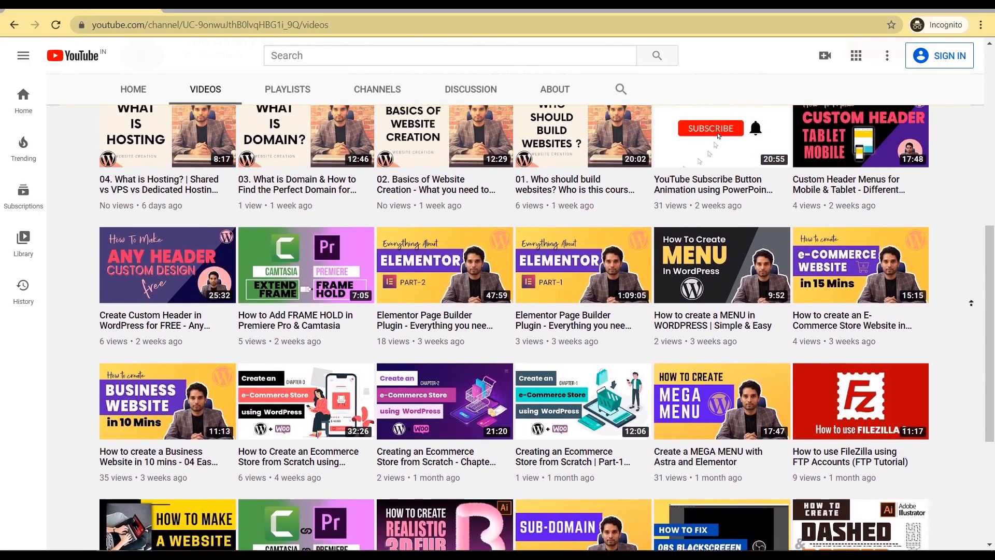
scroll(971, 303, up, 6)
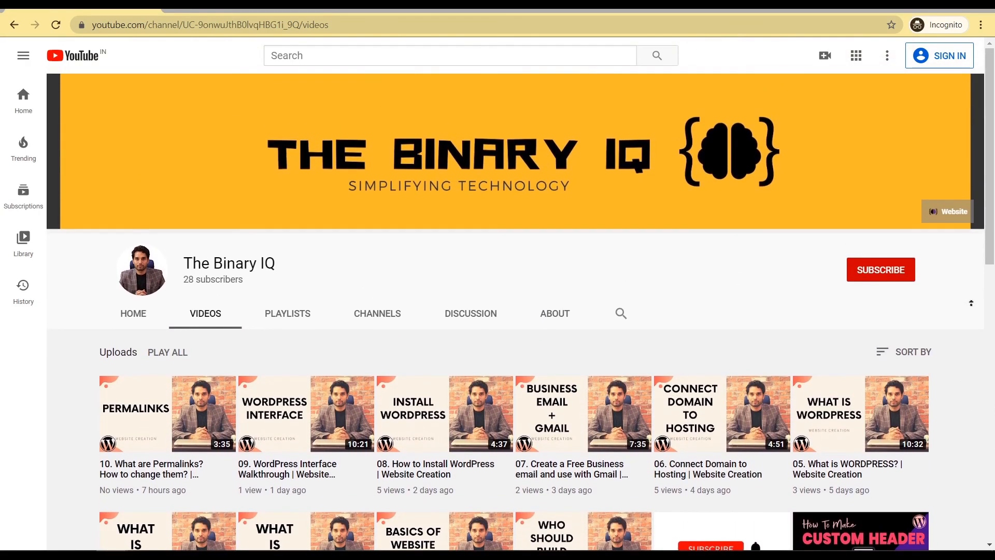